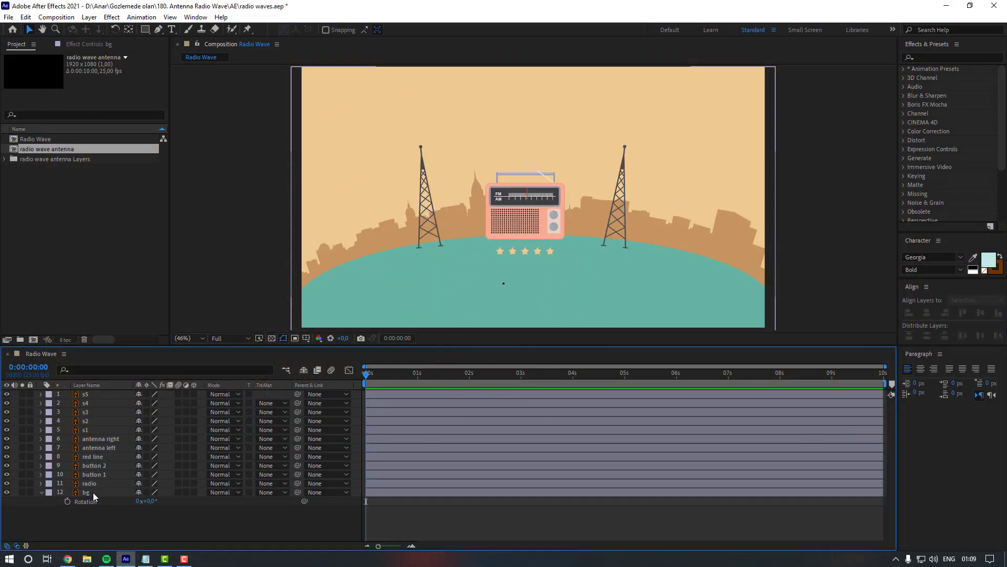
# Lock the bg layer.
pyautogui.click(93, 492)
pyautogui.press('r')
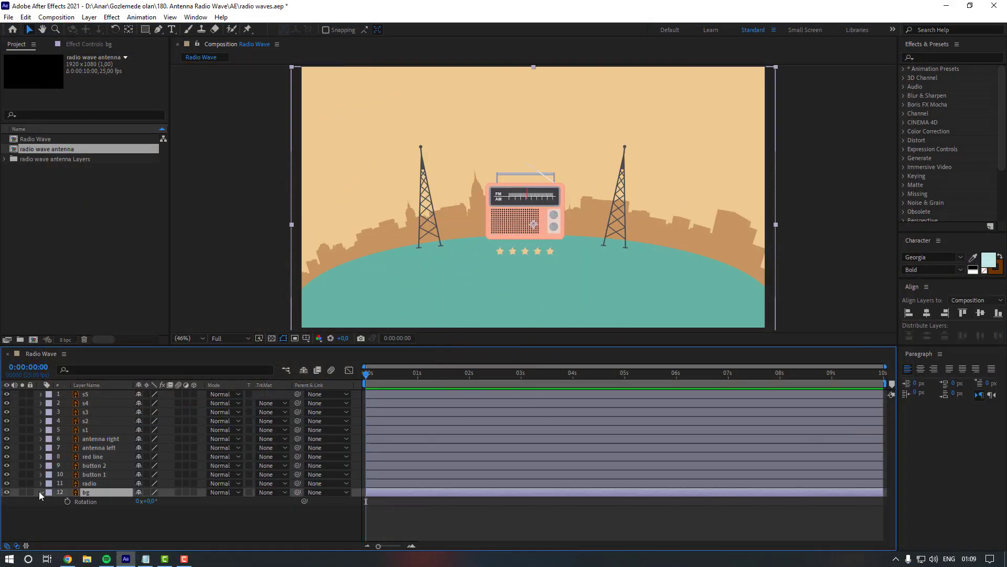
pyautogui.click(30, 492)
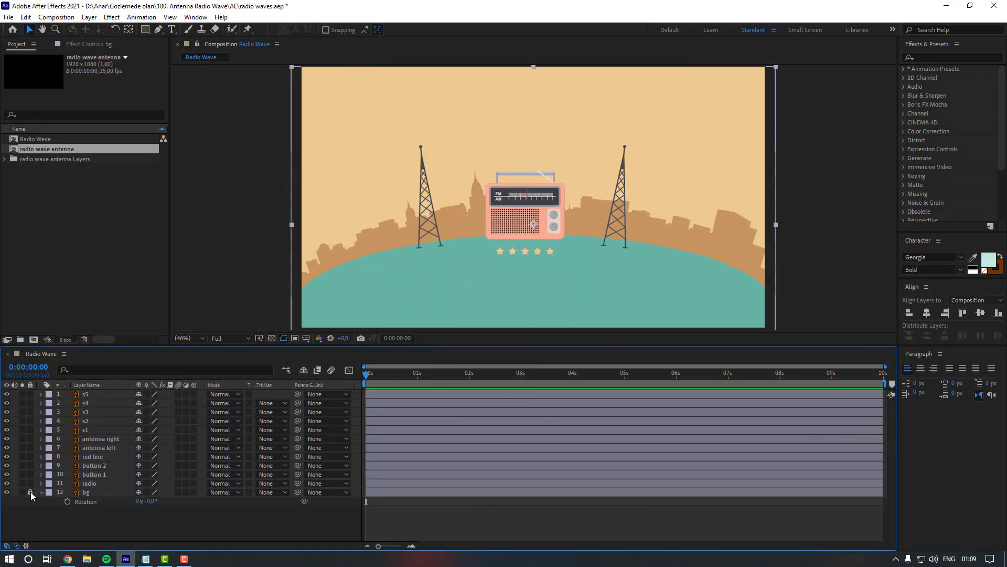
# Apply the Animation Composer preset Overshoot Scale From Anchor Point as an In transition to the radio layer and preview it.
pyautogui.click(96, 485)
pyautogui.scroll(5, 564, 222)
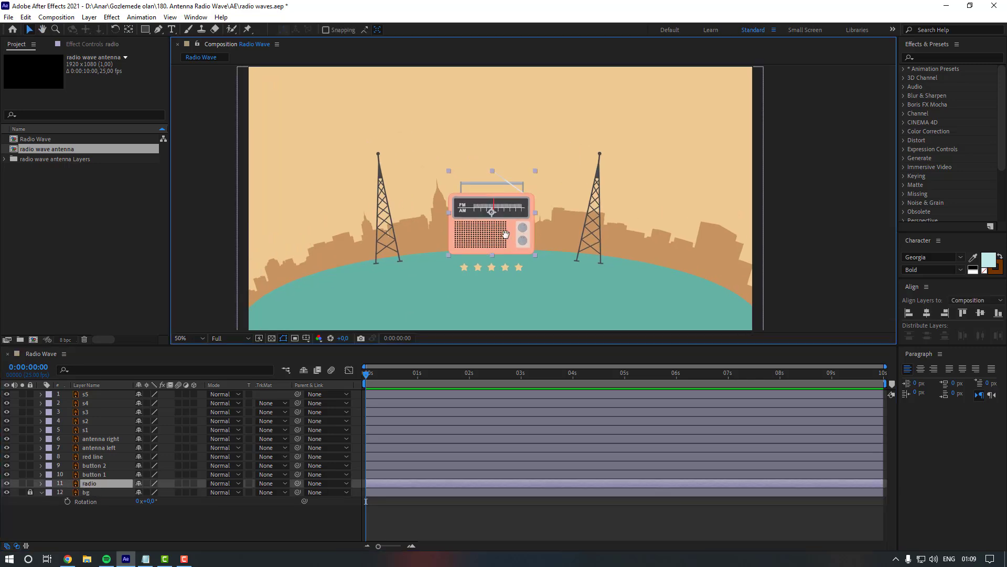
pyautogui.scroll(-5, 527, 224)
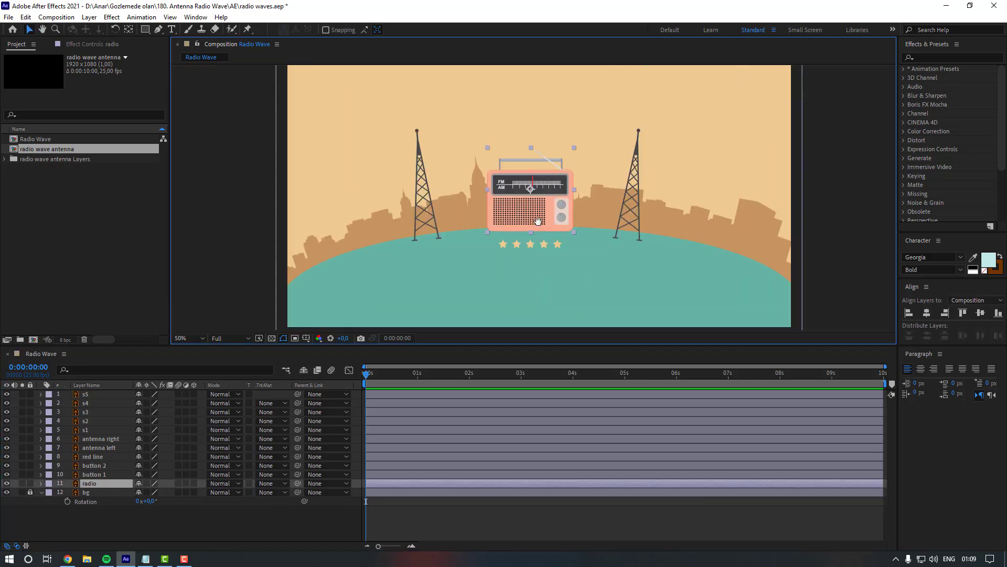
pyautogui.click(102, 488)
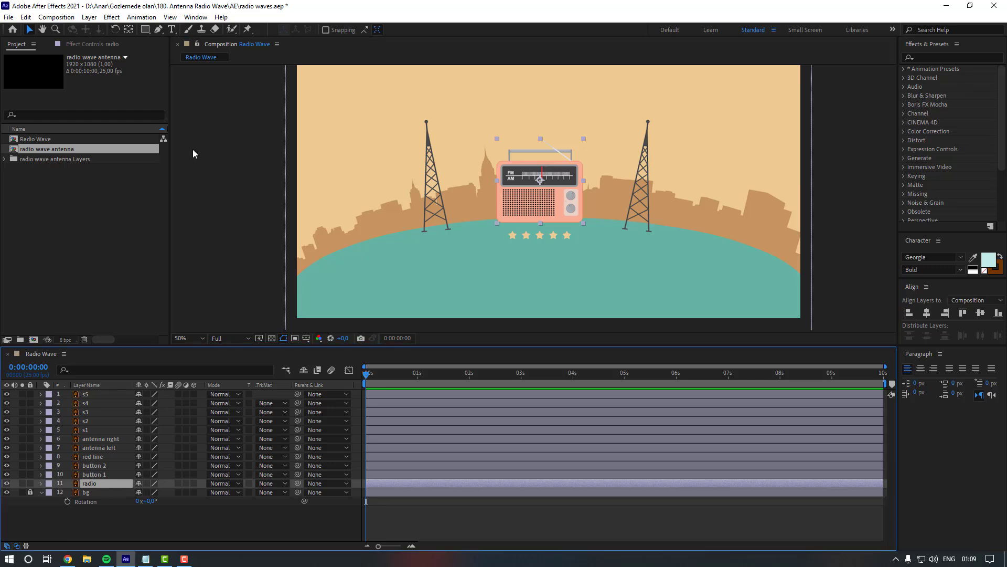
pyautogui.click(196, 17)
pyautogui.click(293, 69)
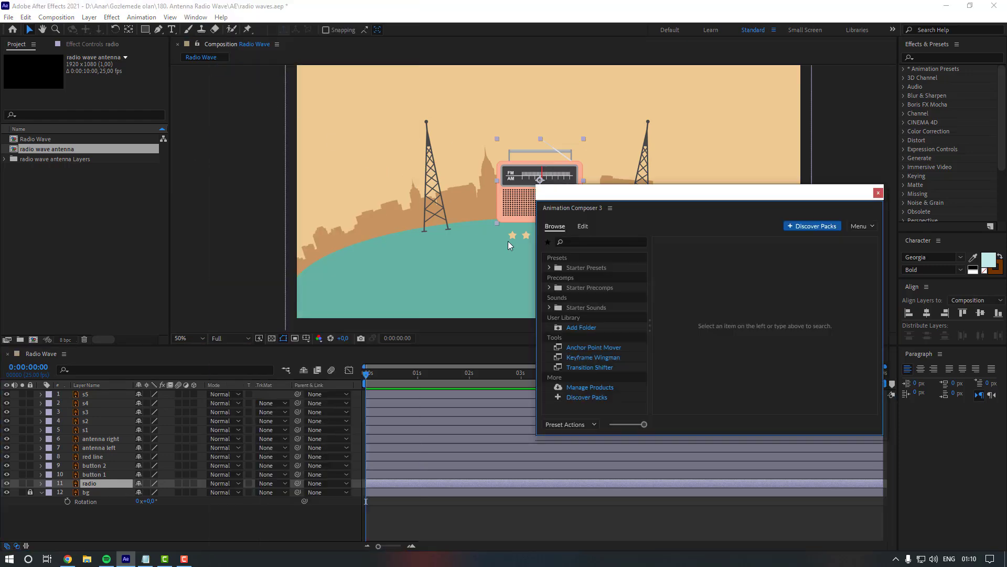
pyautogui.click(550, 269)
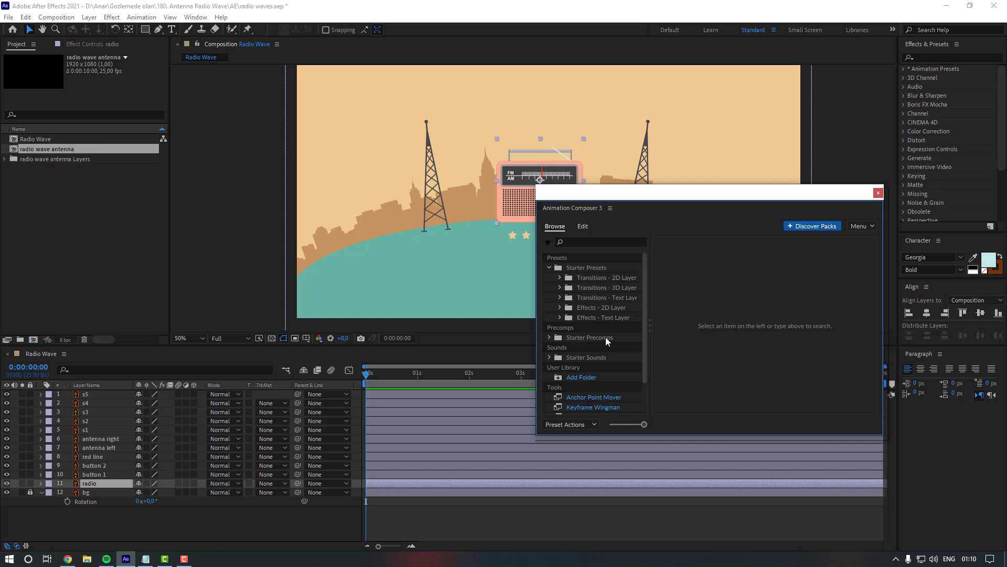
pyautogui.click(561, 278)
pyautogui.click(600, 367)
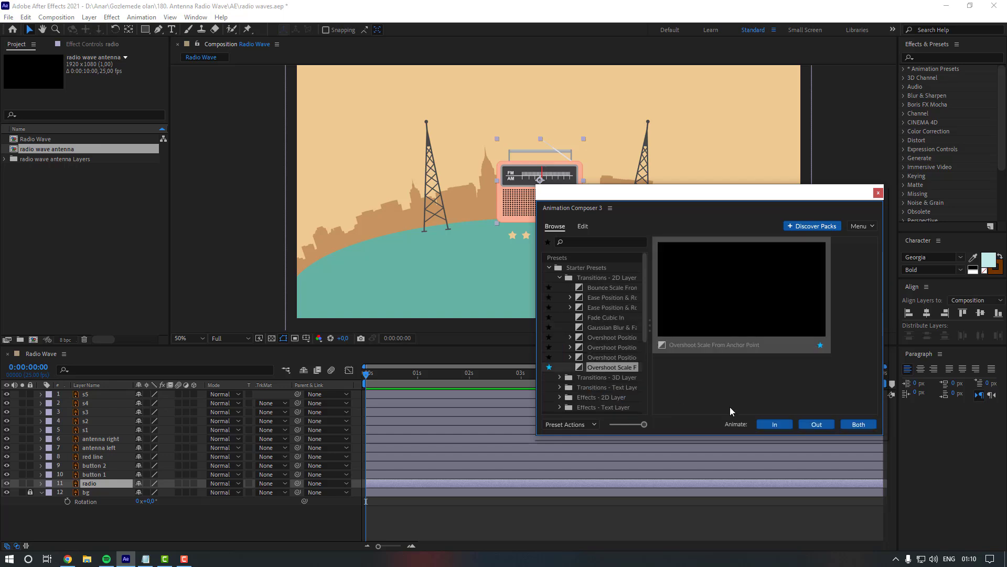
pyautogui.click(774, 424)
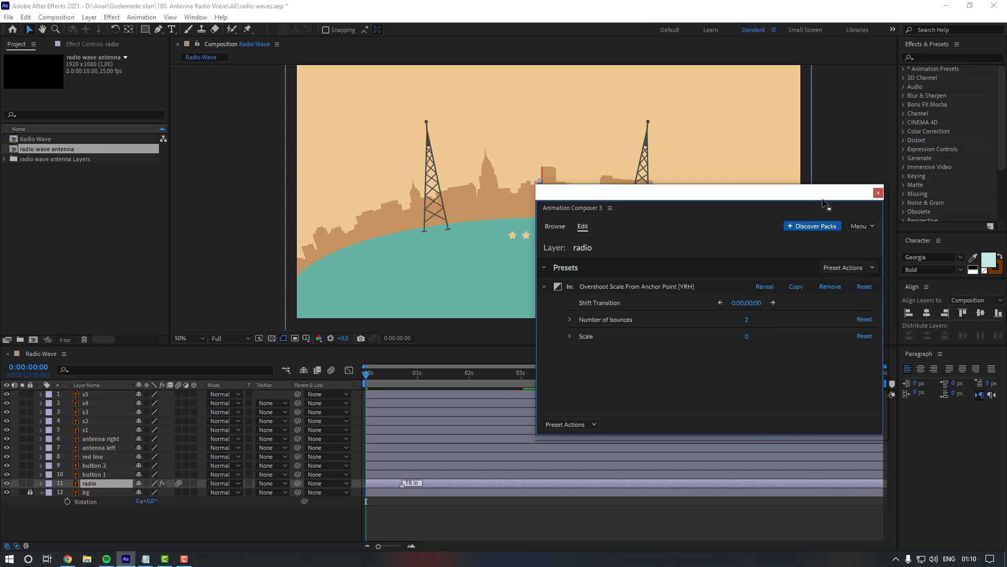
pyautogui.click(878, 193)
pyautogui.press('space')
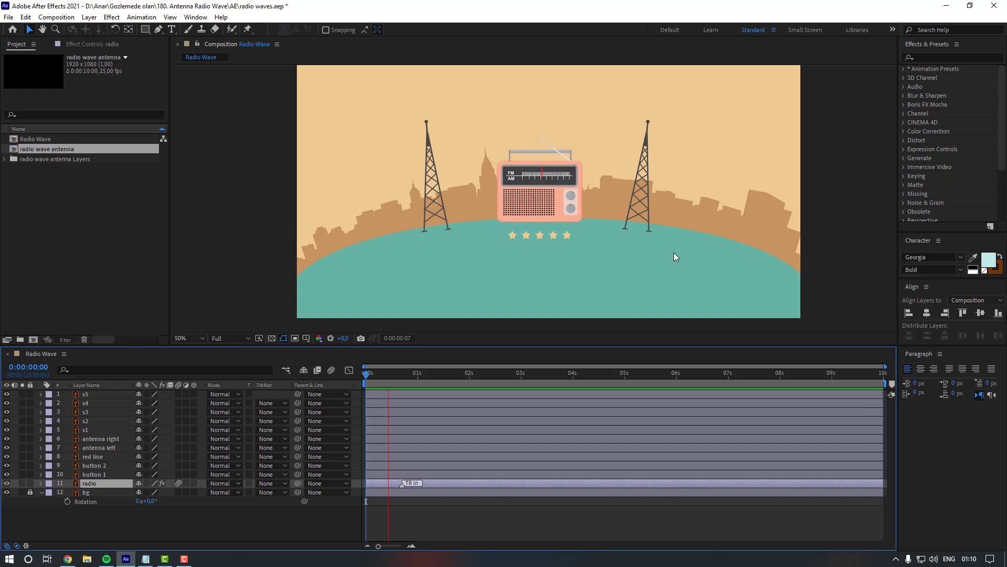
# Parent the red line, button 2 and button 1 layers to the radio layer and preview the animation.
pyautogui.click(398, 375)
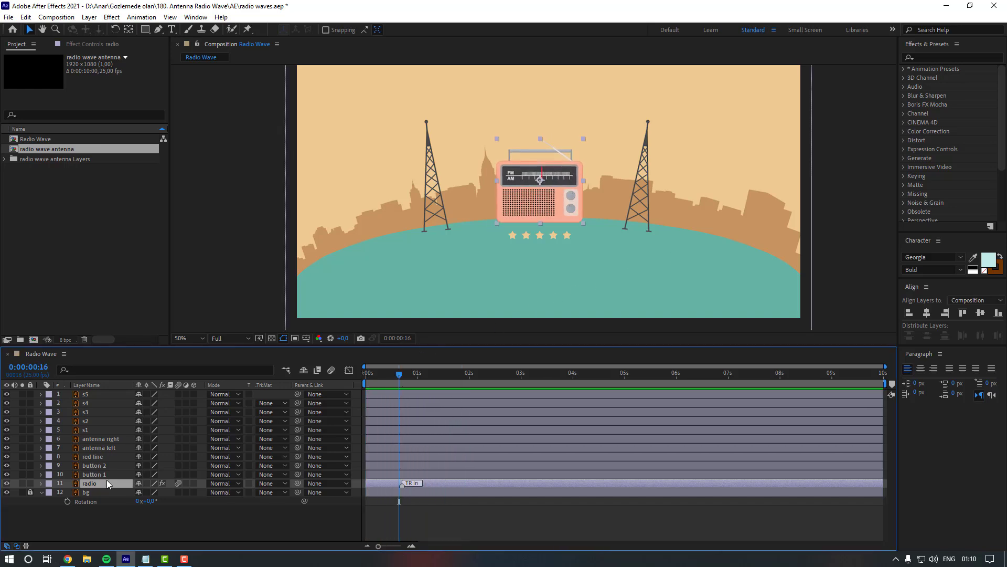
pyautogui.click(105, 473)
pyautogui.keyDown('shift'); pyautogui.click(108, 466); pyautogui.keyUp('shift')
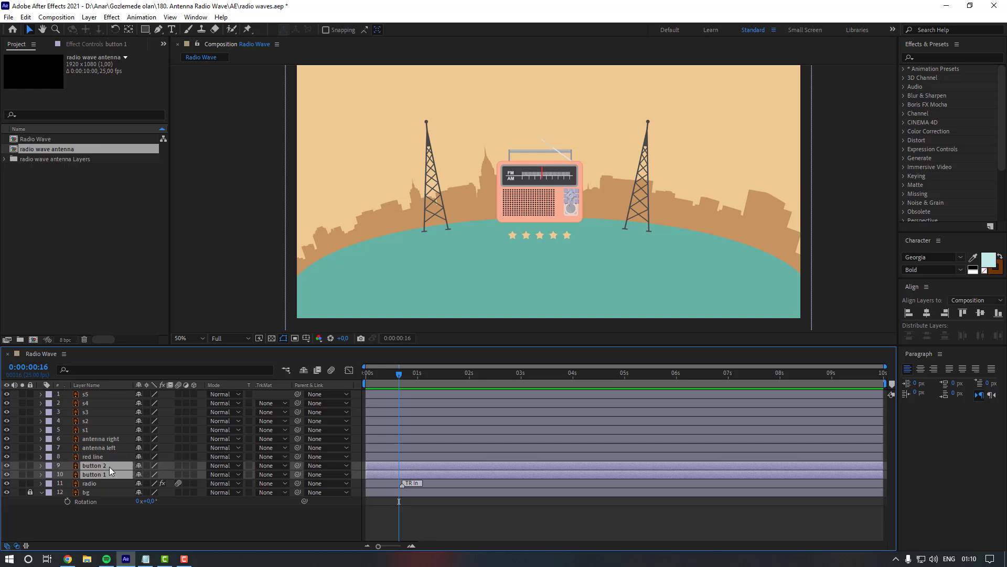
pyautogui.keyDown('shift'); pyautogui.click(106, 457); pyautogui.keyUp('shift')
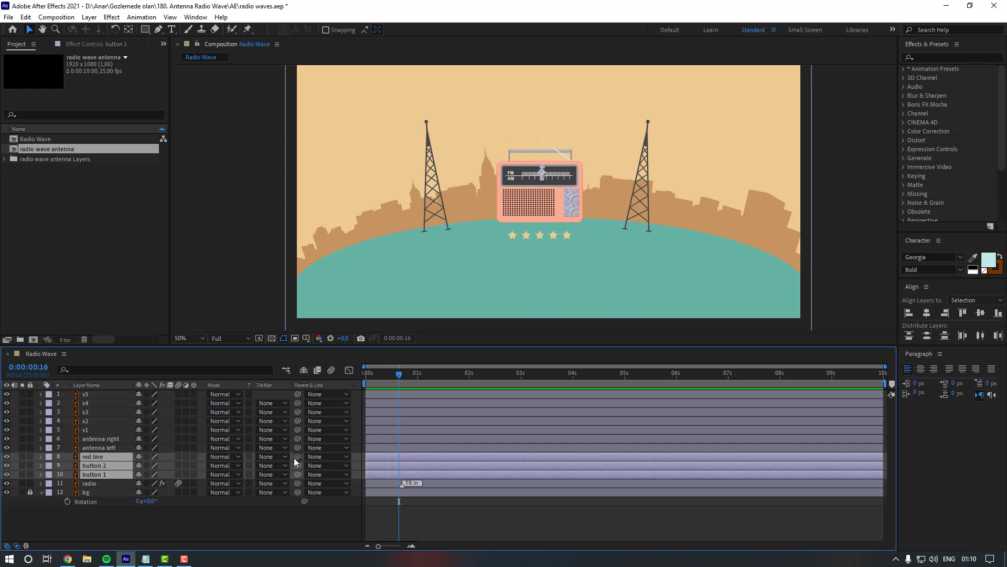
pyautogui.moveTo(294, 458); pyautogui.dragTo(89, 483)
pyautogui.click(385, 382)
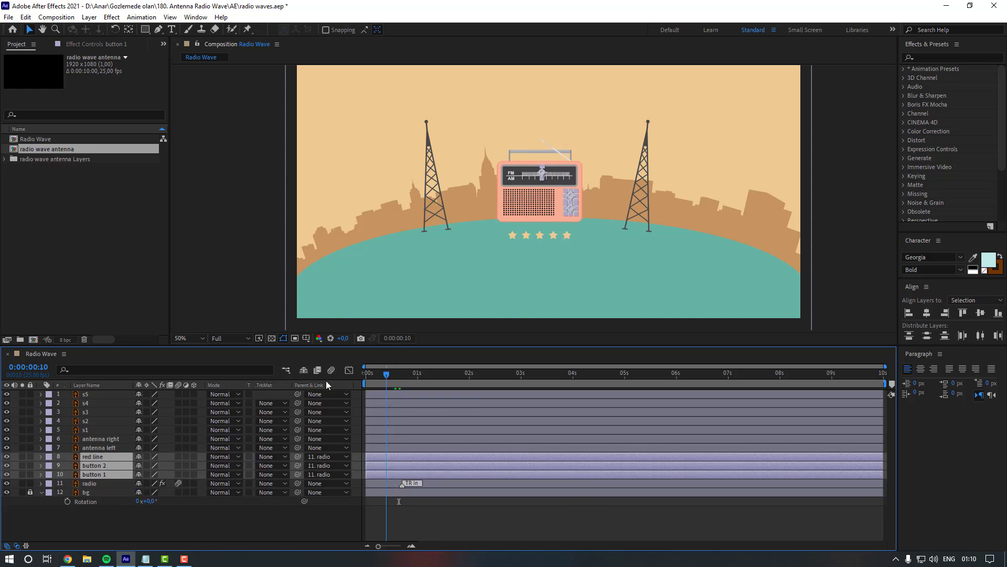
pyautogui.press('space')
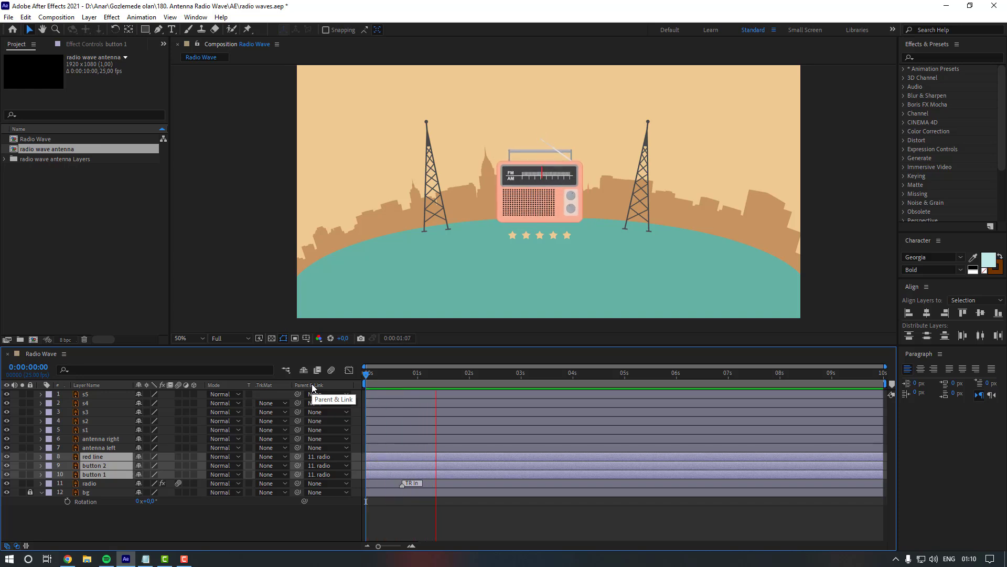
pyautogui.press('space')
# Create a white 1920 × 1080 px solid named "radio wave 1".
pyautogui.hotkey('ctrl', 'Up')
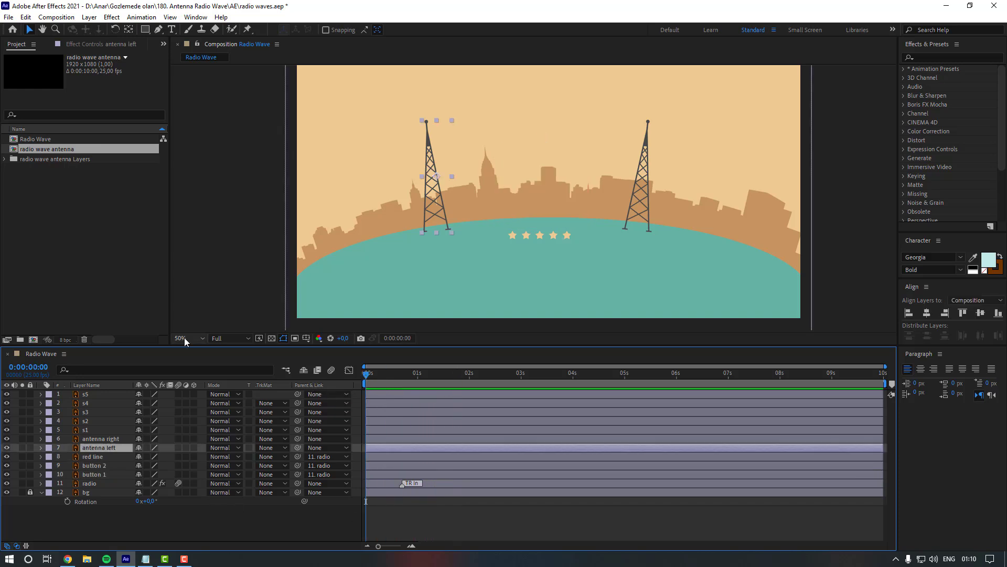
pyautogui.scroll(2, 409, 181)
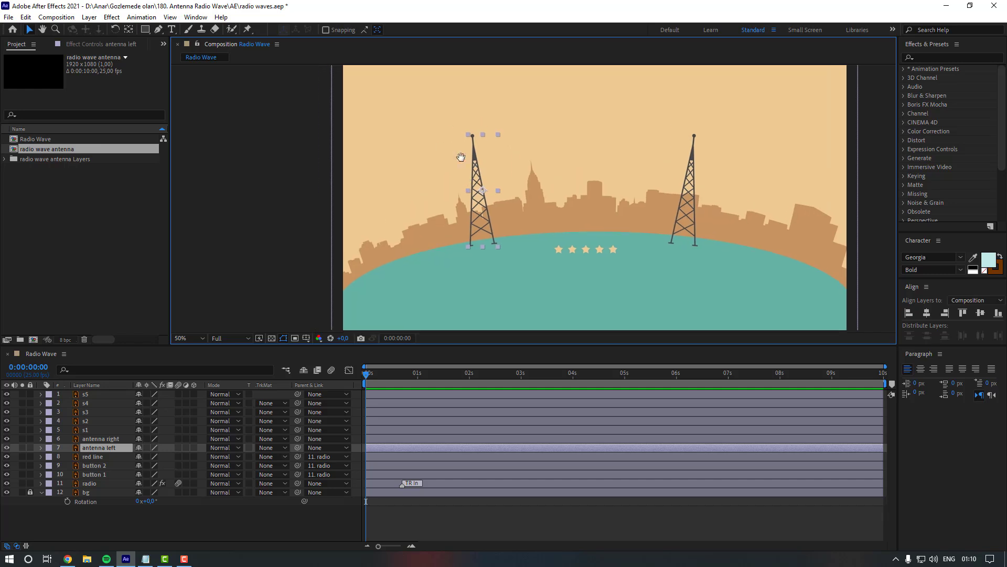
pyautogui.moveTo(461, 192); pyautogui.dragTo(476, 176)
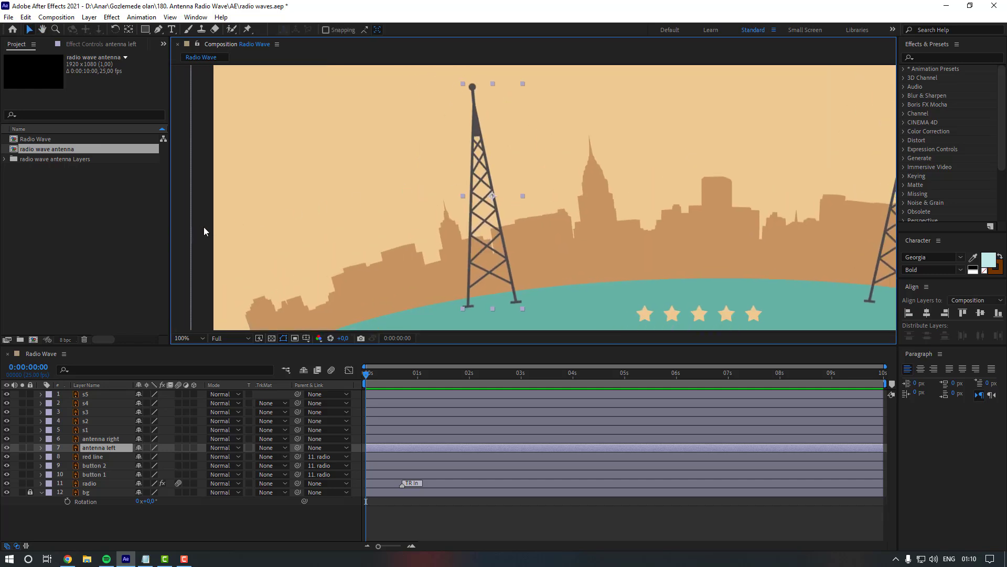
pyautogui.scroll(-2, 332, 226)
pyautogui.rightClick(174, 525)
pyautogui.moveTo(250, 412)
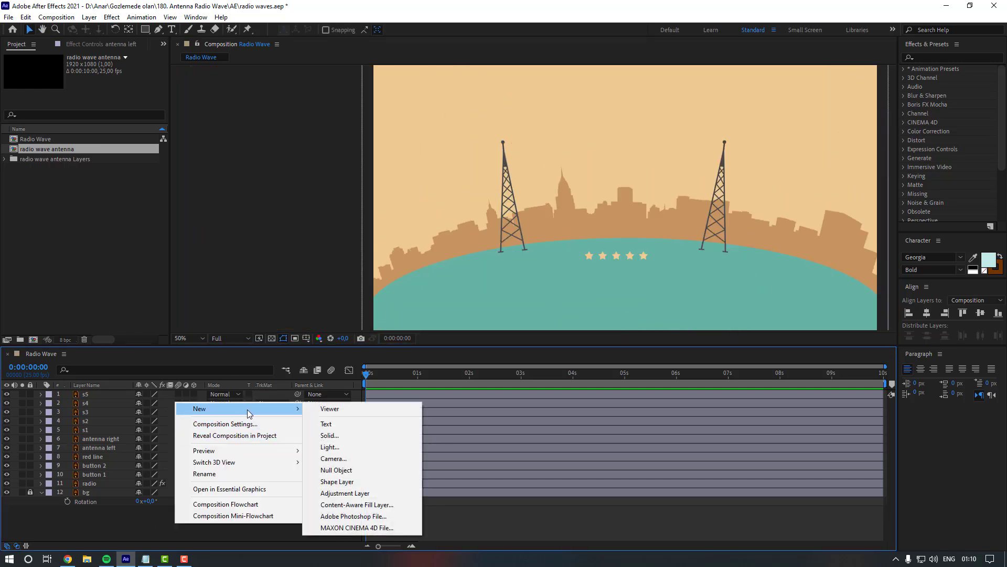
pyautogui.click(342, 436)
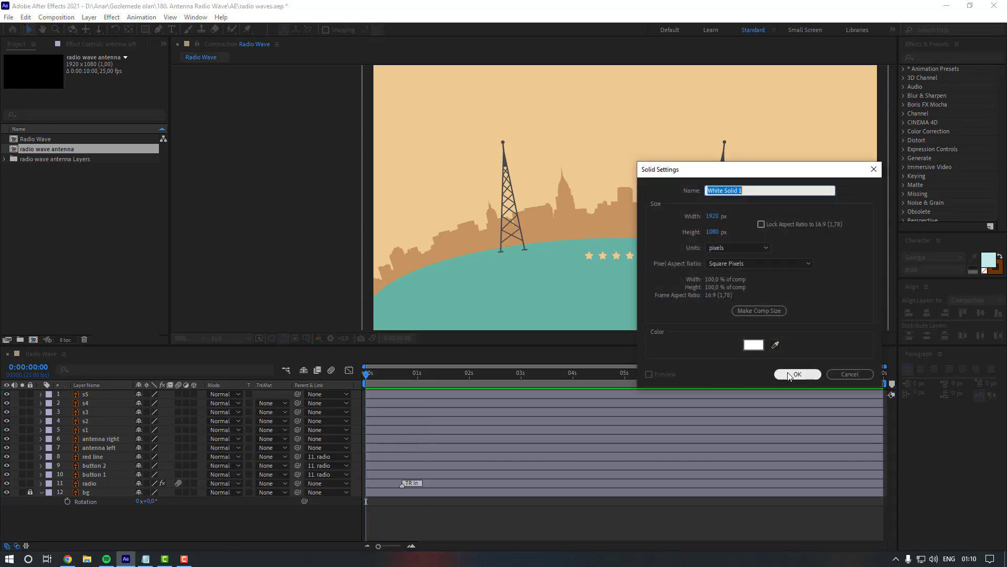
pyautogui.write('1')
pyautogui.click(789, 375)
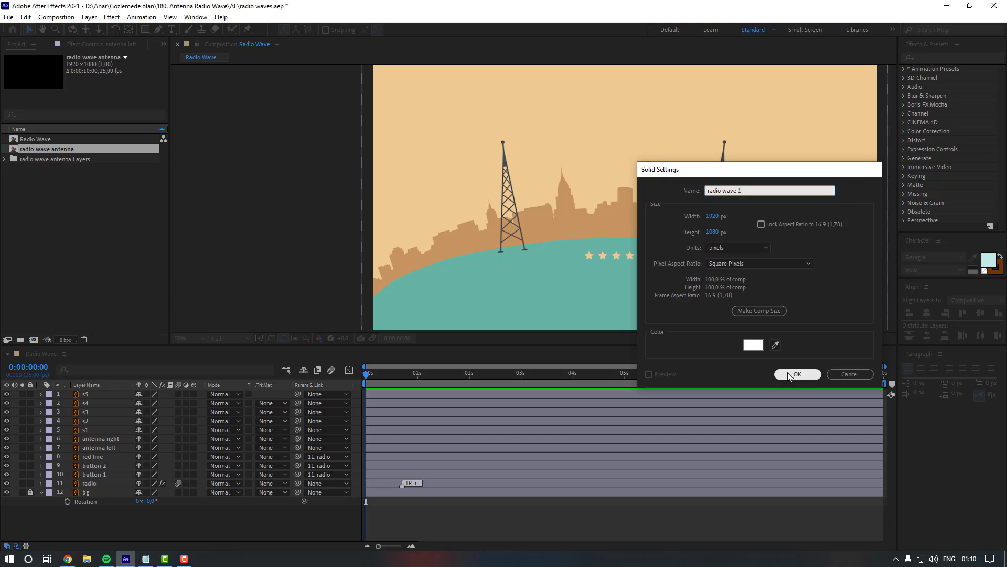
# Apply the Radio Waves effect to the radio wave 1 solid and scrub to about 0:00:02:22 to check the waves.
pyautogui.click(948, 57)
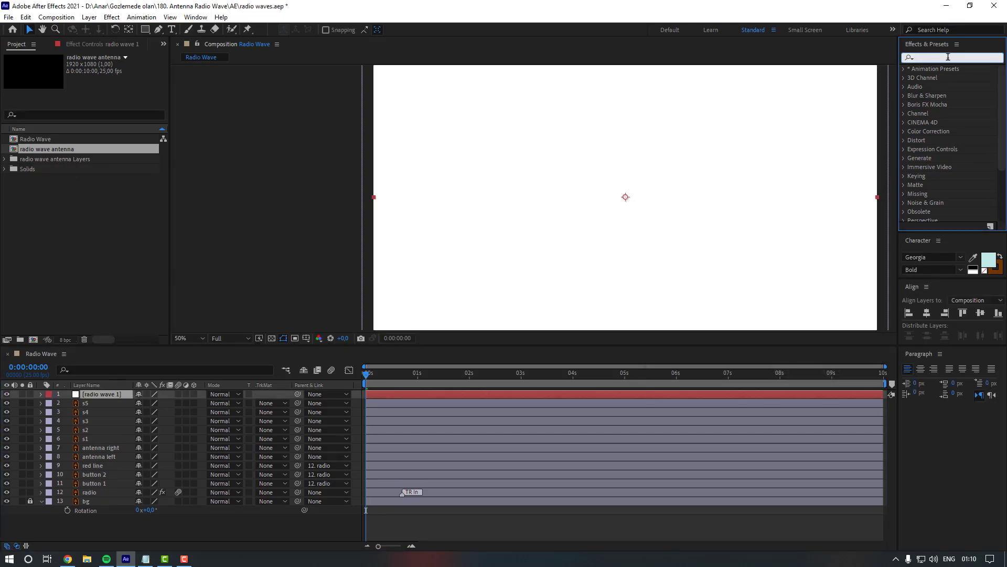
pyautogui.write('radio')
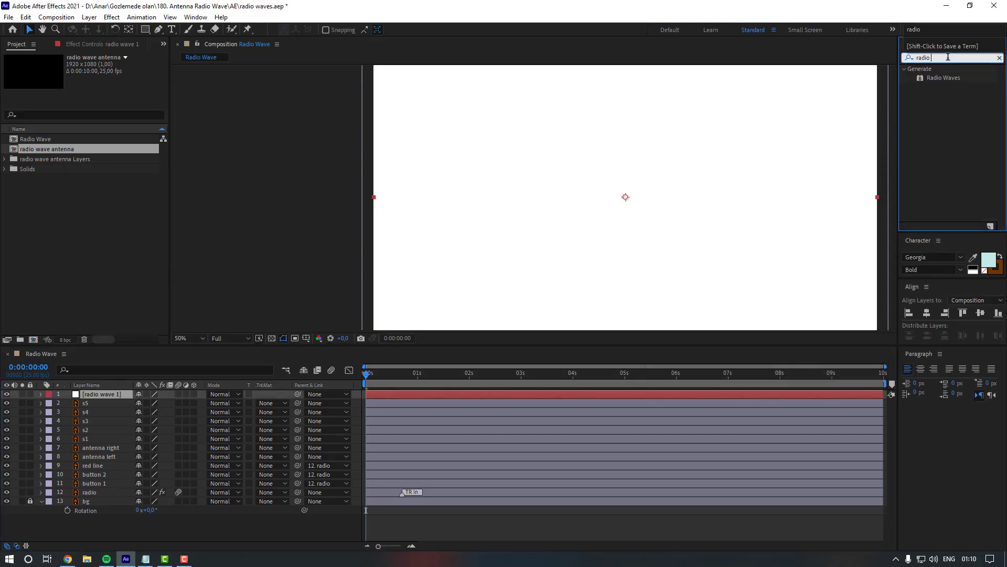
pyautogui.doubleClick(941, 79)
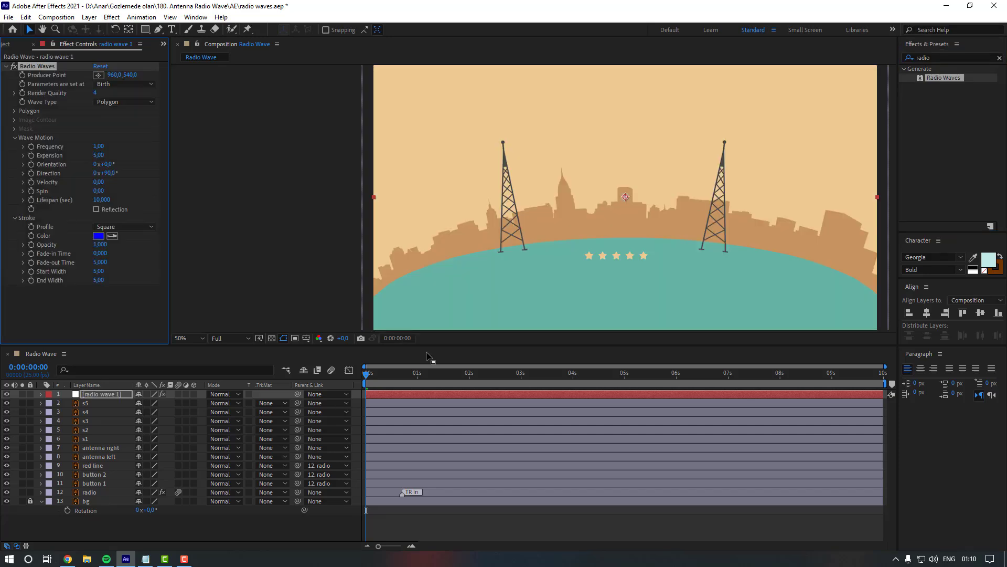
pyautogui.moveTo(366, 376); pyautogui.dragTo(514, 362)
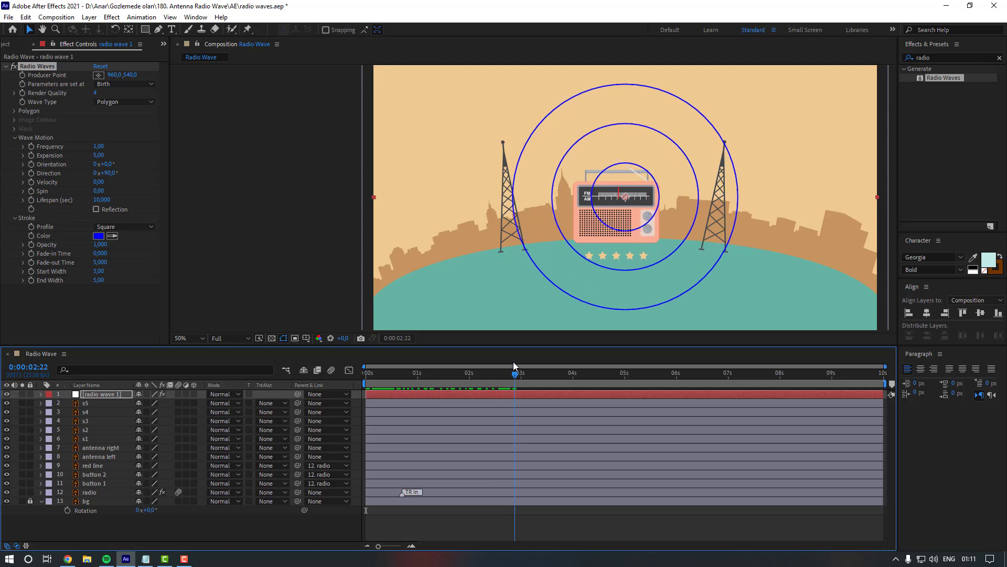
# Move the radio wave 1 layer so the waves are centred on the tip of the left antenna.
pyautogui.scroll(2, 611, 194)
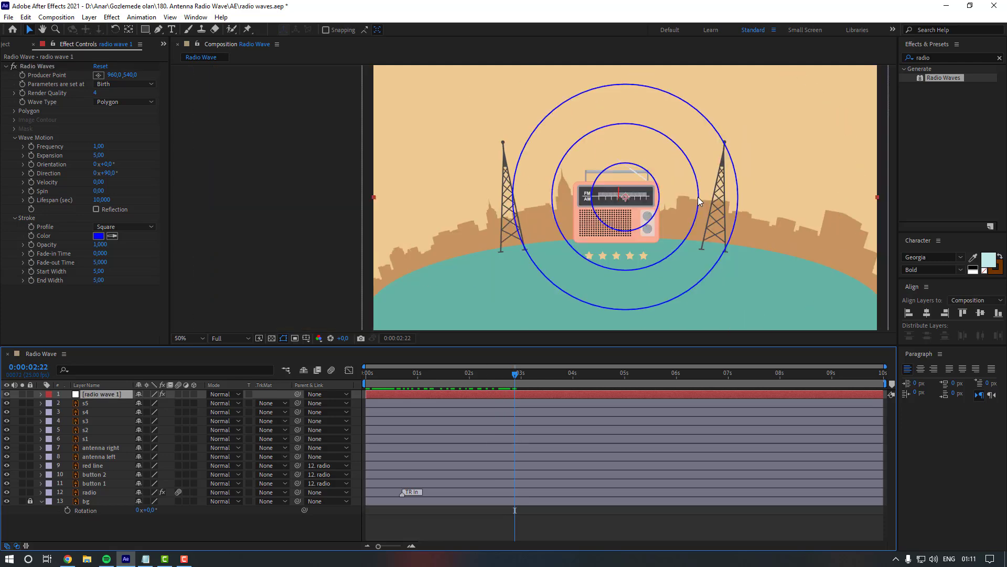
pyautogui.moveTo(565, 231); pyautogui.dragTo(321, 124)
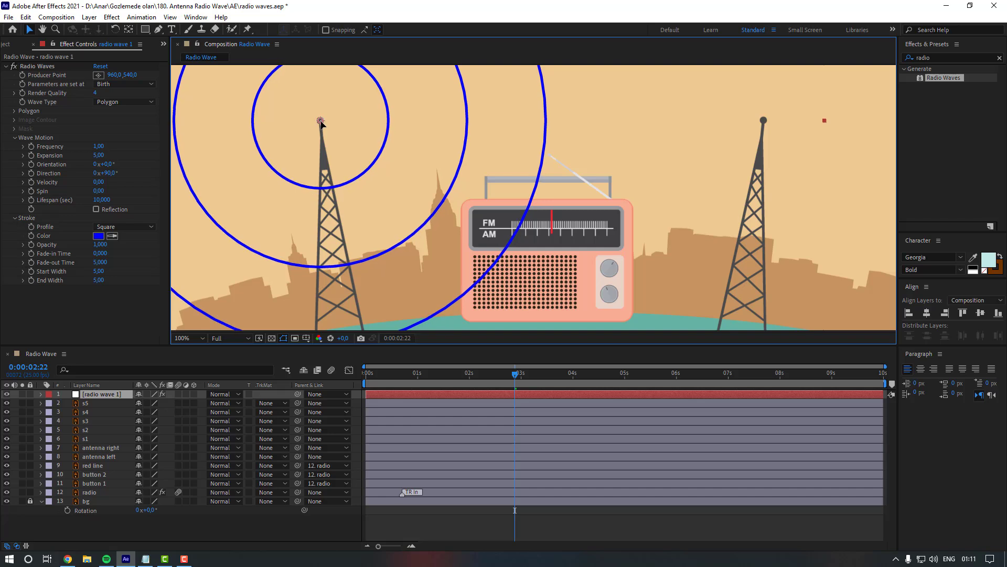
pyautogui.scroll(-2, 342, 315)
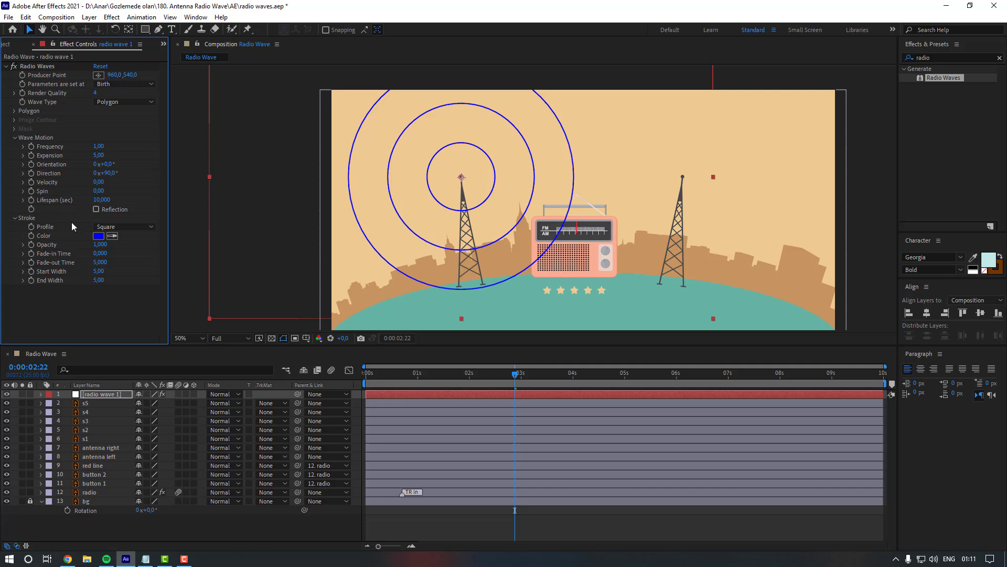
# Set the Radio Waves Expansion to 2.20 and scrub the timeline to check the wave spacing.
pyautogui.click(312, 367)
pyautogui.press('Home')
pyautogui.click(471, 373)
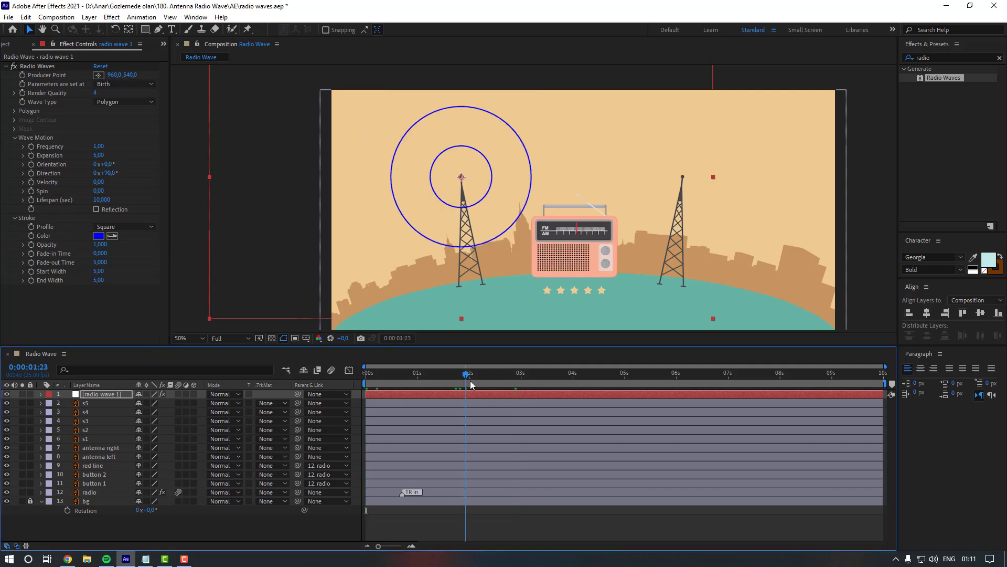
pyautogui.moveTo(99, 155); pyautogui.dragTo(89, 155)
pyautogui.click(490, 373)
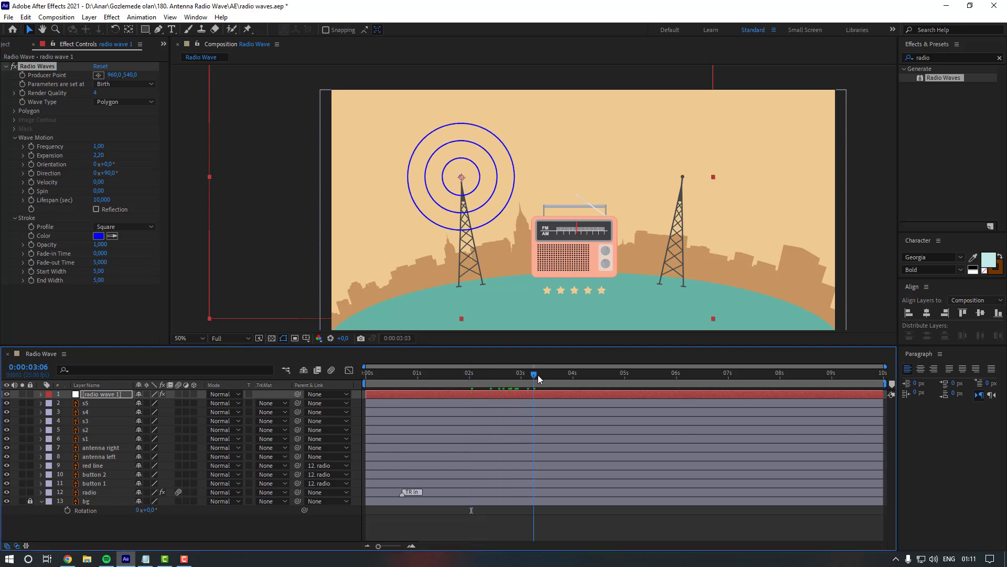
# Set the Radio Waves Lifespan to 5 seconds and preview the animation.
pyautogui.click(168, 264)
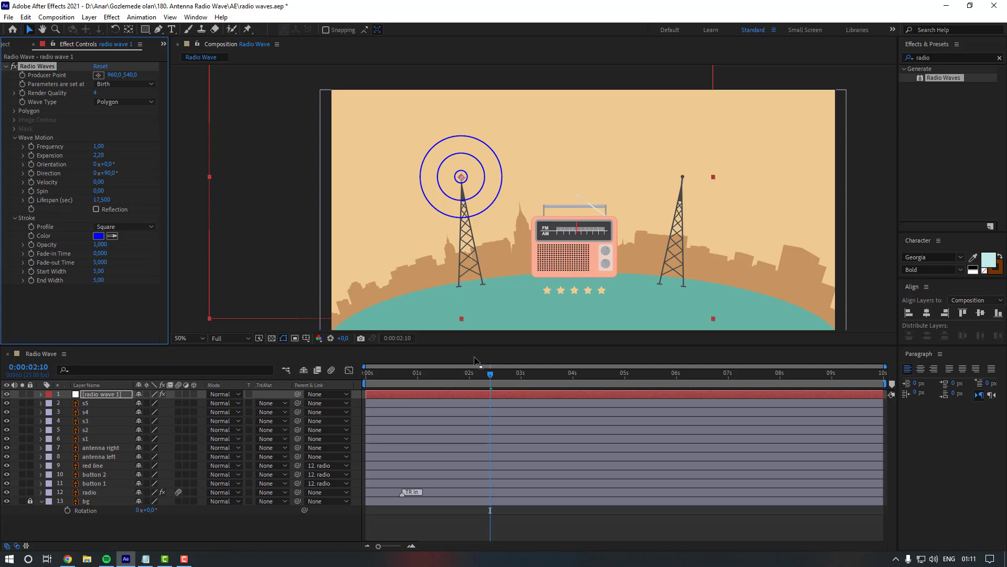
pyautogui.moveTo(490, 374); pyautogui.dragTo(593, 374)
pyautogui.click(103, 200)
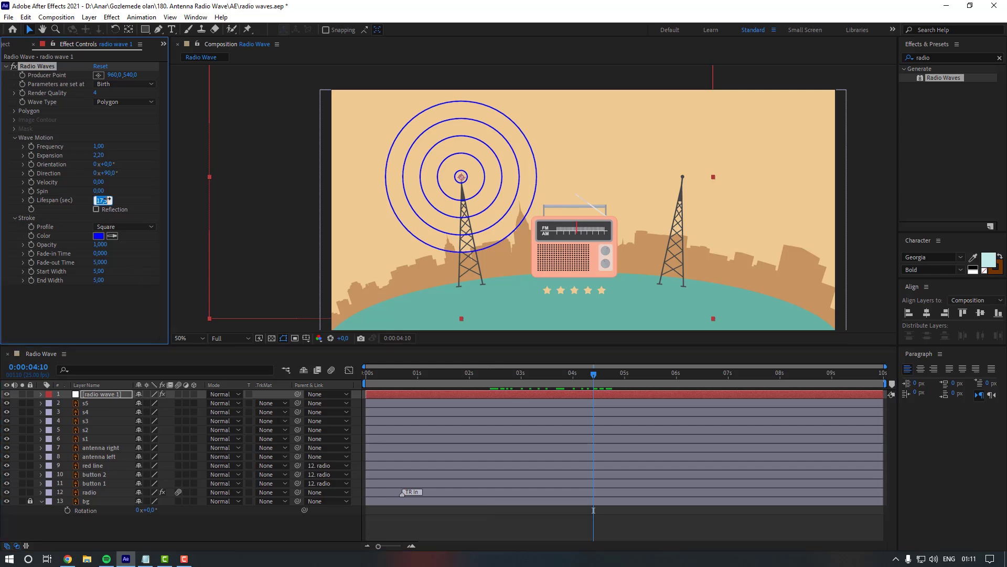
pyautogui.press('Return')
pyautogui.press('space')
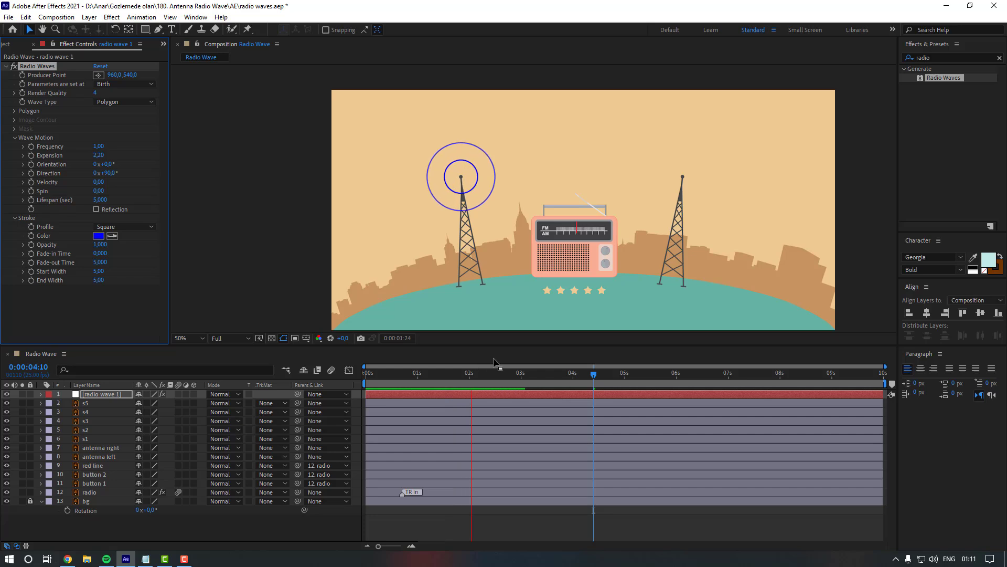
# Set the Radio Waves stroke colour to grey ACACAC and preview the animation from the start.
pyautogui.press('Home')
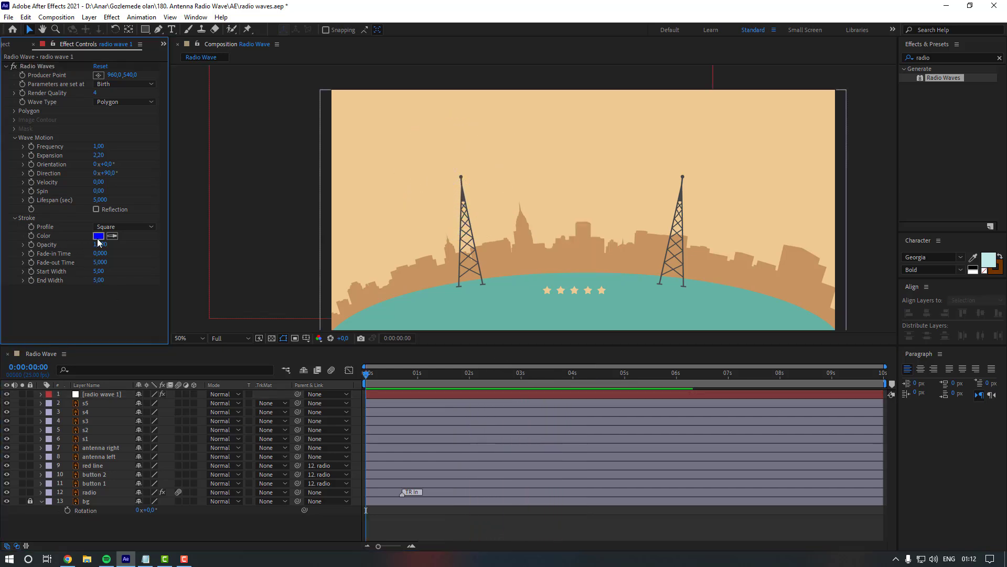
pyautogui.click(98, 236)
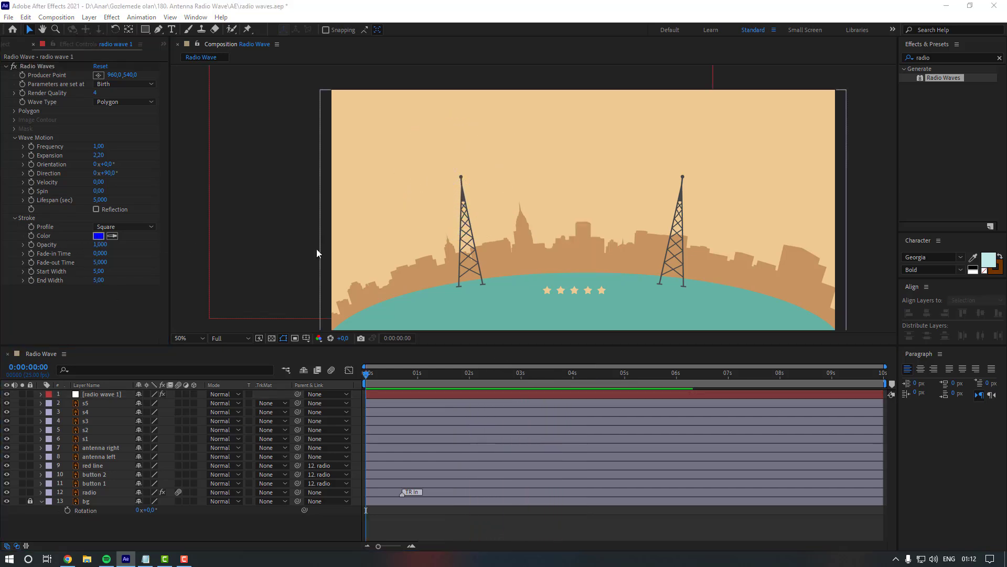
pyautogui.moveTo(769, 294)
pyautogui.mouseDown()
pyautogui.moveTo(734, 285)
pyautogui.moveTo(735, 272)
pyautogui.mouseUp()
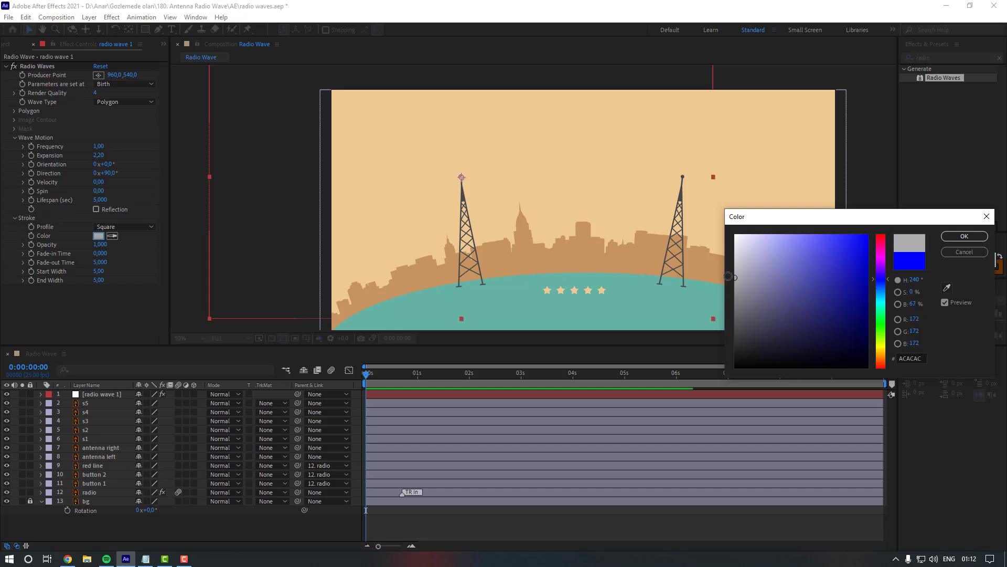
pyautogui.click(964, 236)
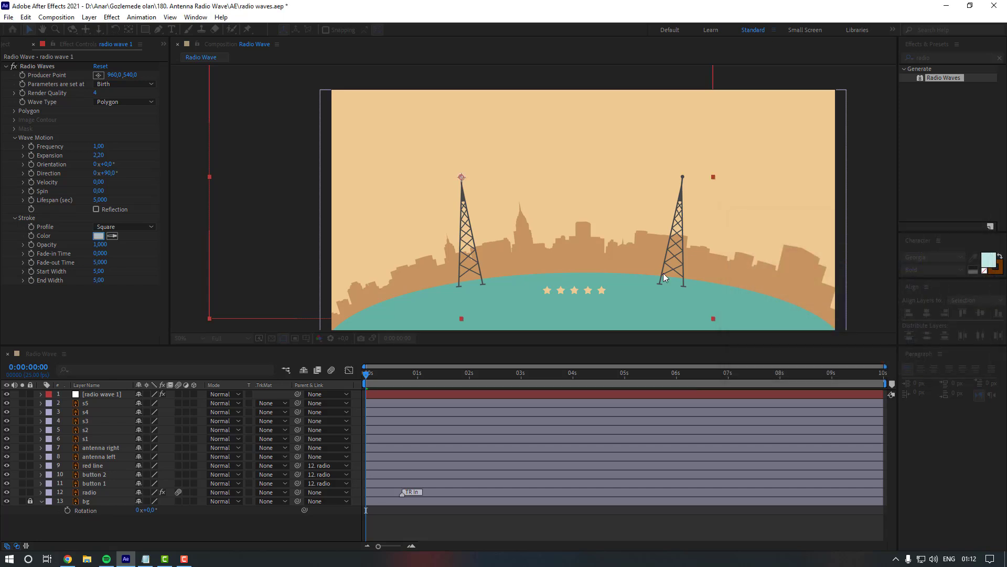
pyautogui.press('space')
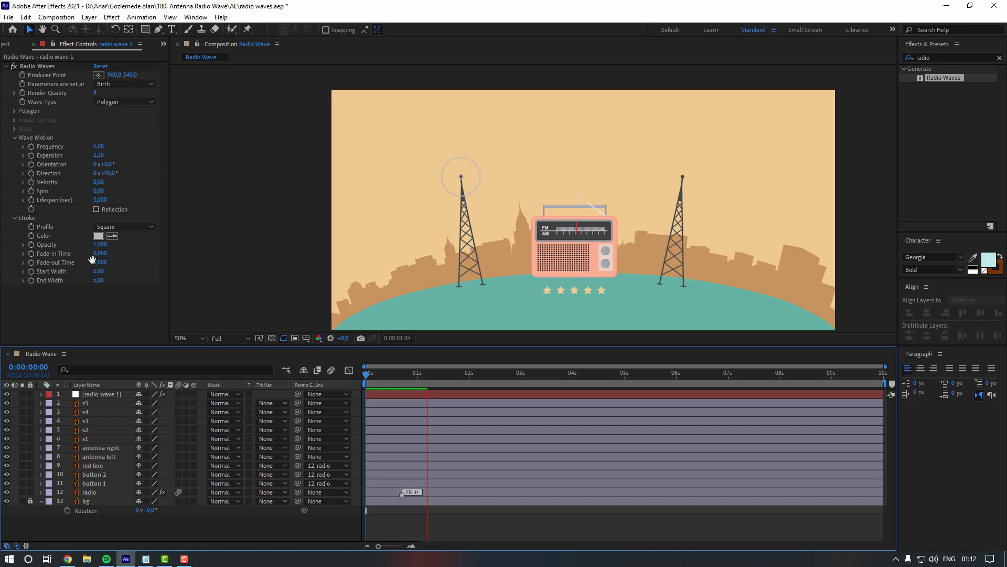
# Change the Radio Waves stroke colour to white and preview it.
pyautogui.click(99, 236)
pyautogui.click(750, 234)
pyautogui.click(964, 236)
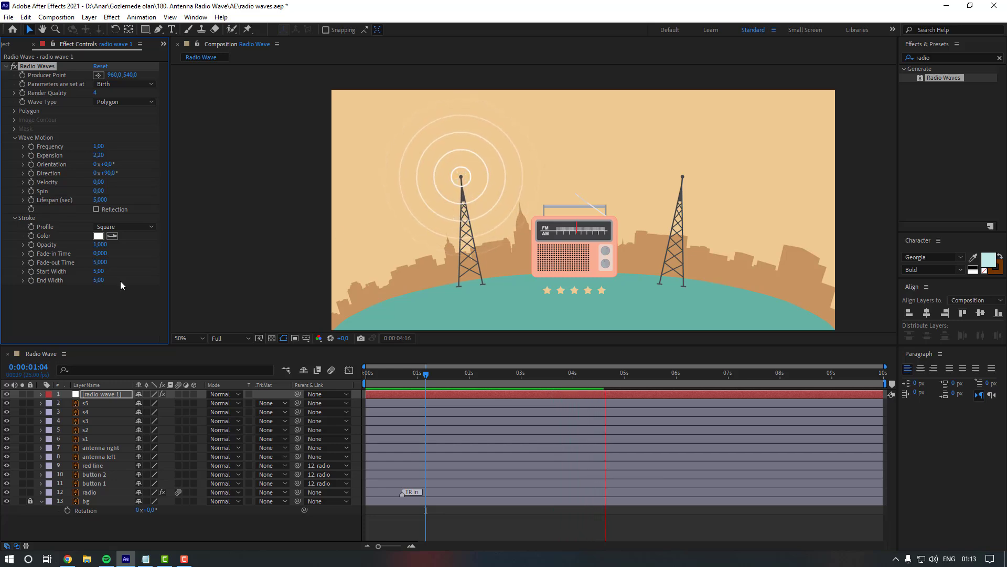
# Move the radio wave 1 layer directly below the antenna left layer and preview the waves behind the antenna.
pyautogui.click(100, 394)
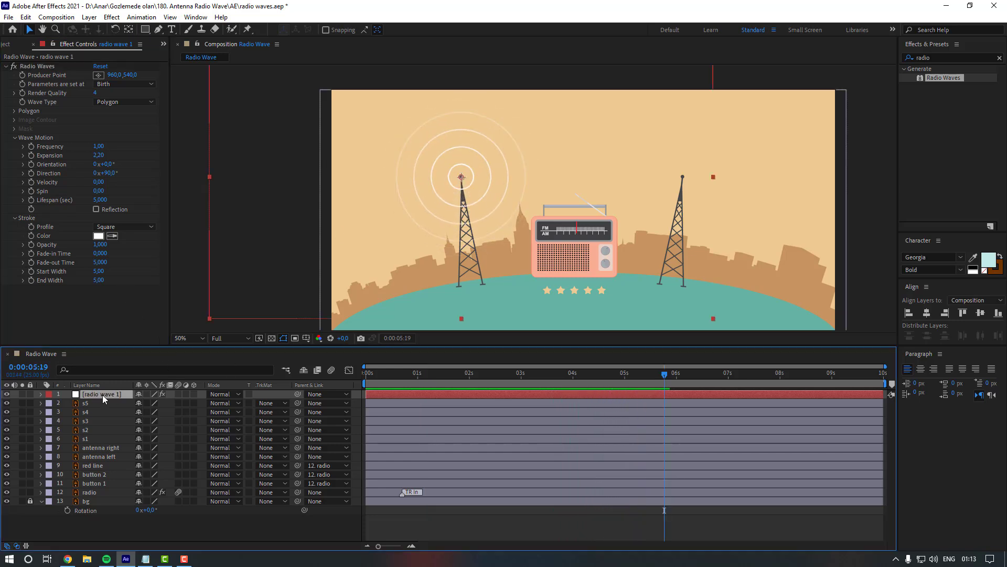
pyautogui.moveTo(102, 395); pyautogui.dragTo(102, 457)
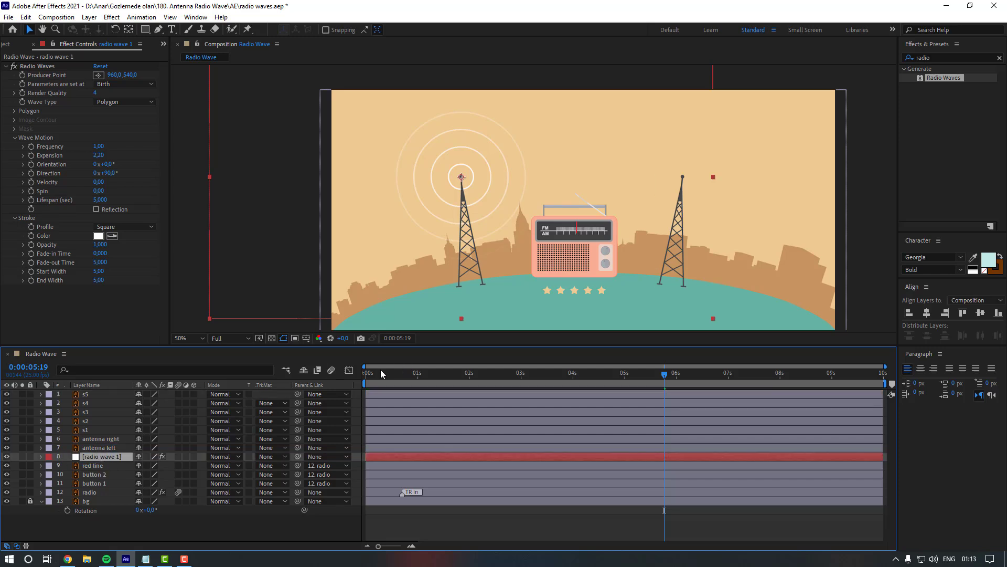
pyautogui.scroll(5, 426, 204)
pyautogui.scroll(-3, 484, 235)
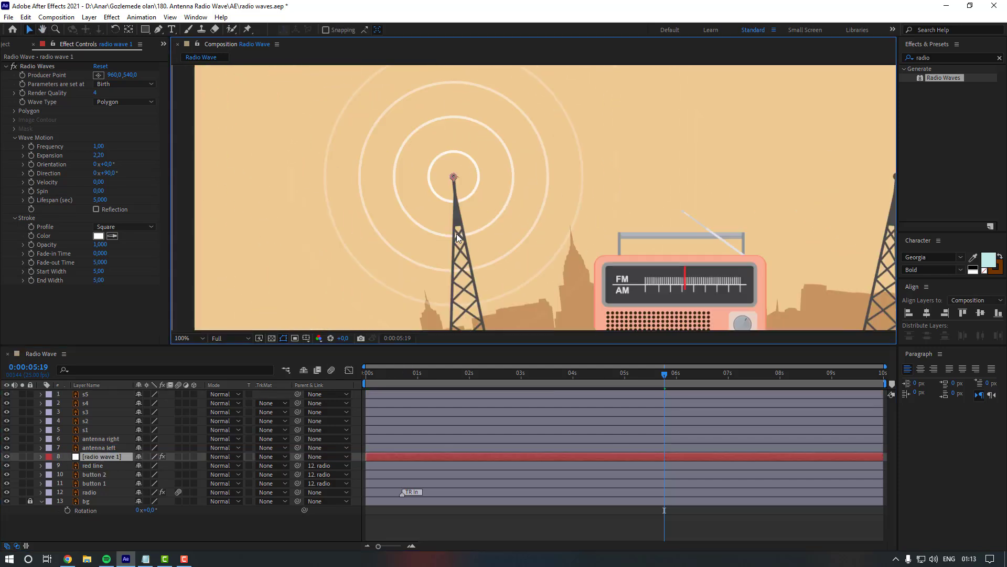
pyautogui.press('space')
pyautogui.scroll(-2, 454, 234)
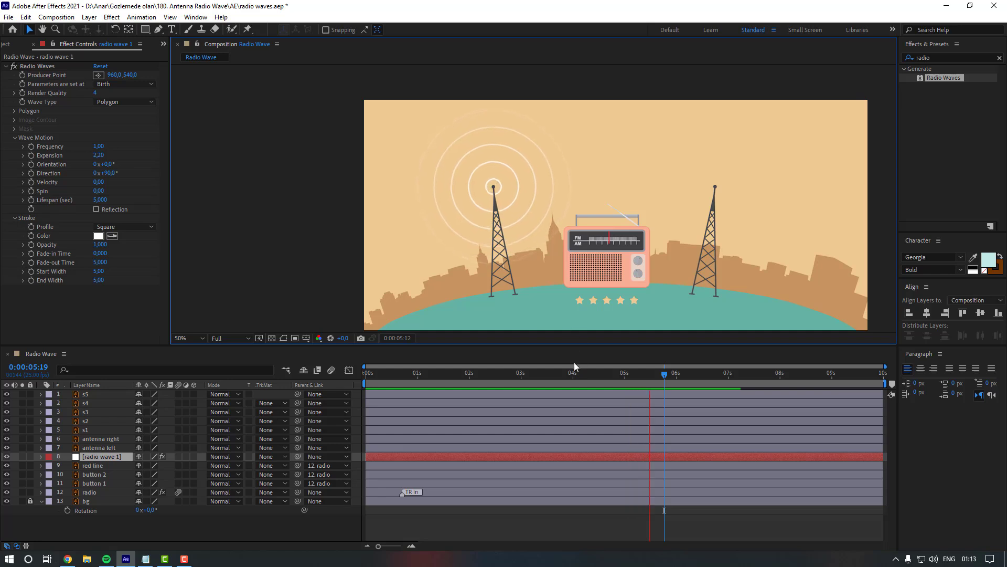
pyautogui.press('space')
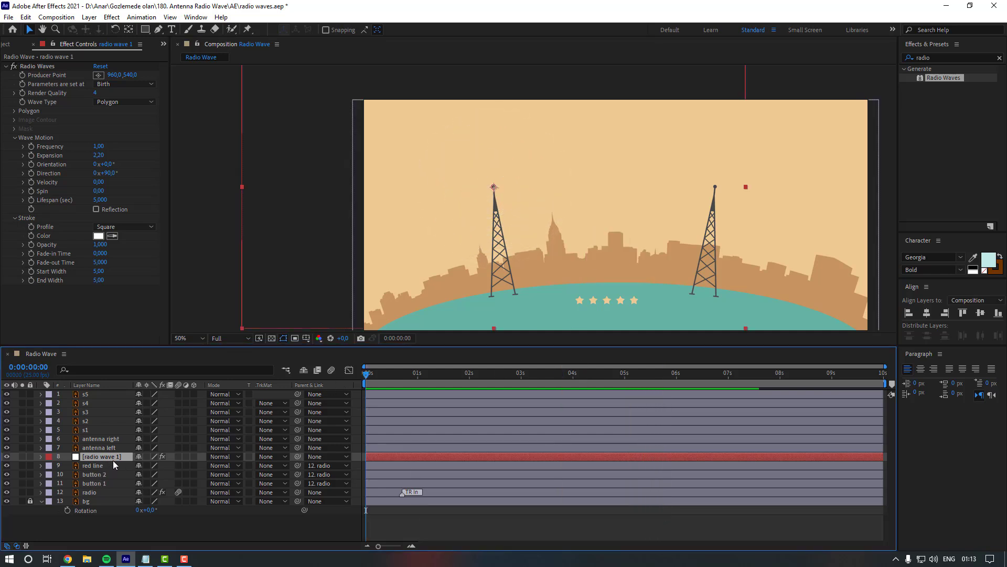
# Duplicate the radio wave 1 layer and, at 0:00:03:13, move the copy onto the tip of the right antenna.
pyautogui.hotkey('ctrl', 'd')
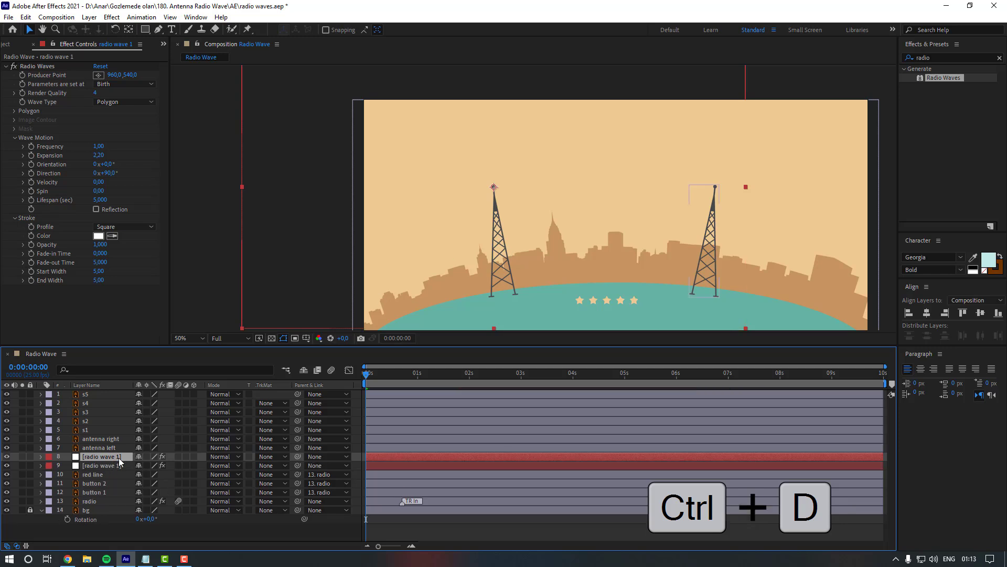
pyautogui.click(548, 372)
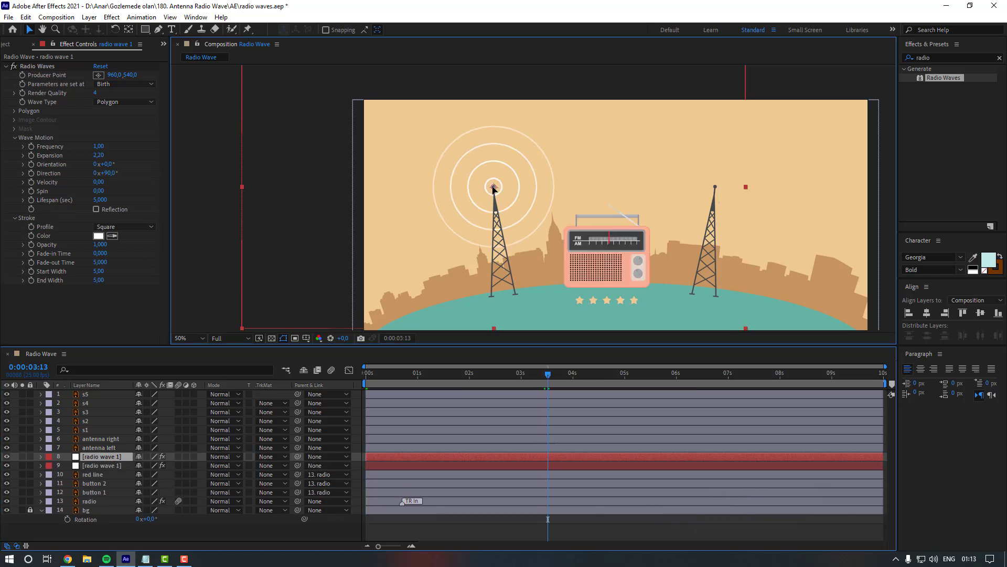
pyautogui.moveTo(486, 188); pyautogui.dragTo(714, 189)
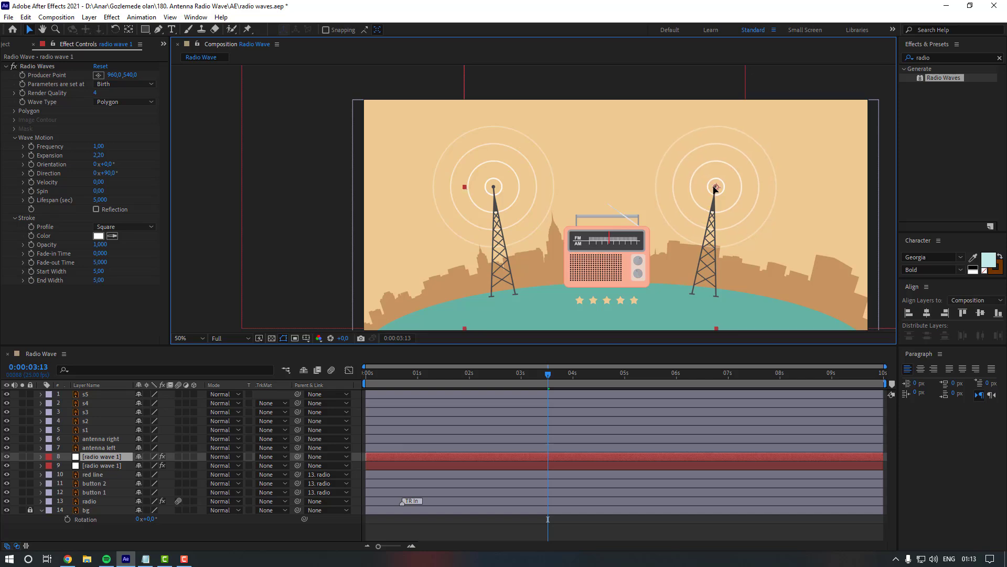
# Fine-tune the duplicated wave layer's position so its rings are centred exactly on the right antenna's tip.
pyautogui.scroll(3, 718, 189)
pyautogui.scroll(-3, 626, 196)
pyautogui.scroll(4, 637, 196)
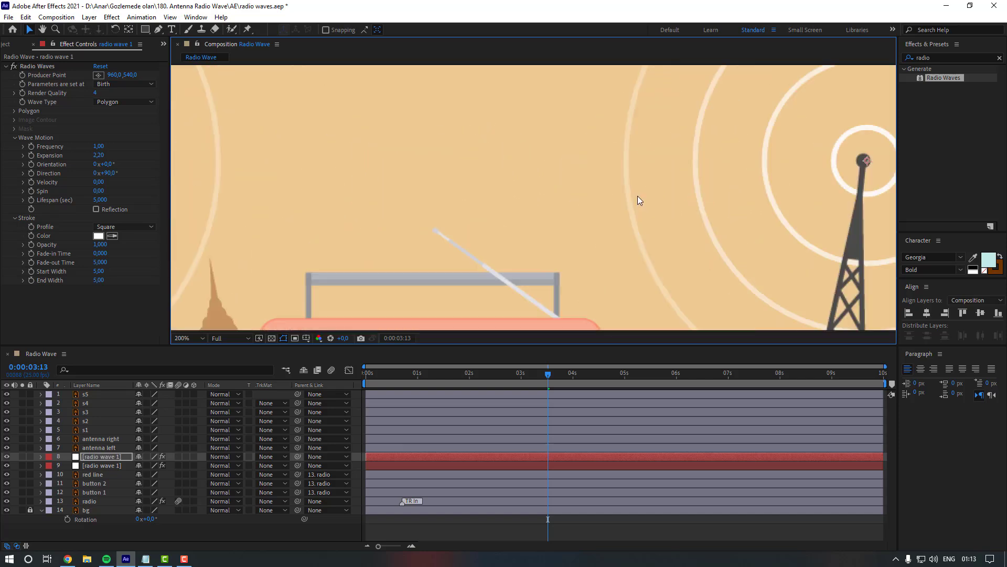
pyautogui.hscroll(3, 448, 197)
pyautogui.press('v')
pyautogui.moveTo(543, 171); pyautogui.dragTo(540, 172)
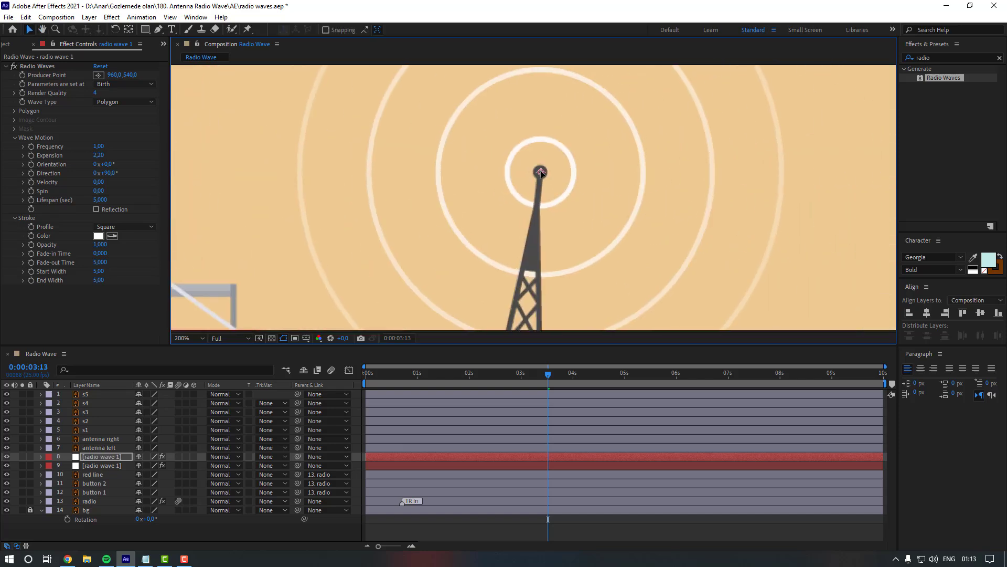
# Fit the composition in the viewer, preview the waves on both antennas and save the project.
pyautogui.scroll(-4, 540, 172)
pyautogui.click(190, 337)
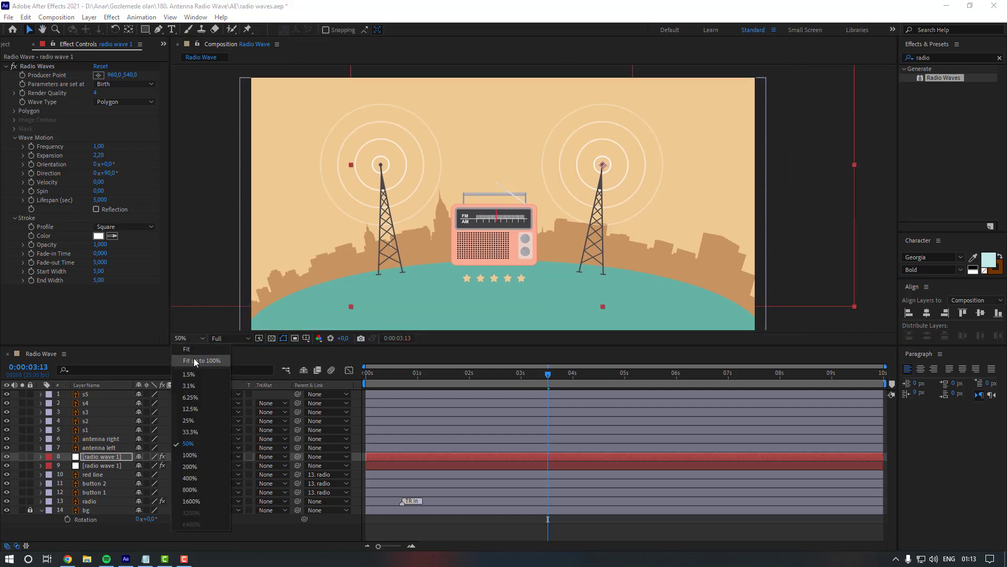
pyautogui.click(194, 361)
pyautogui.press('space')
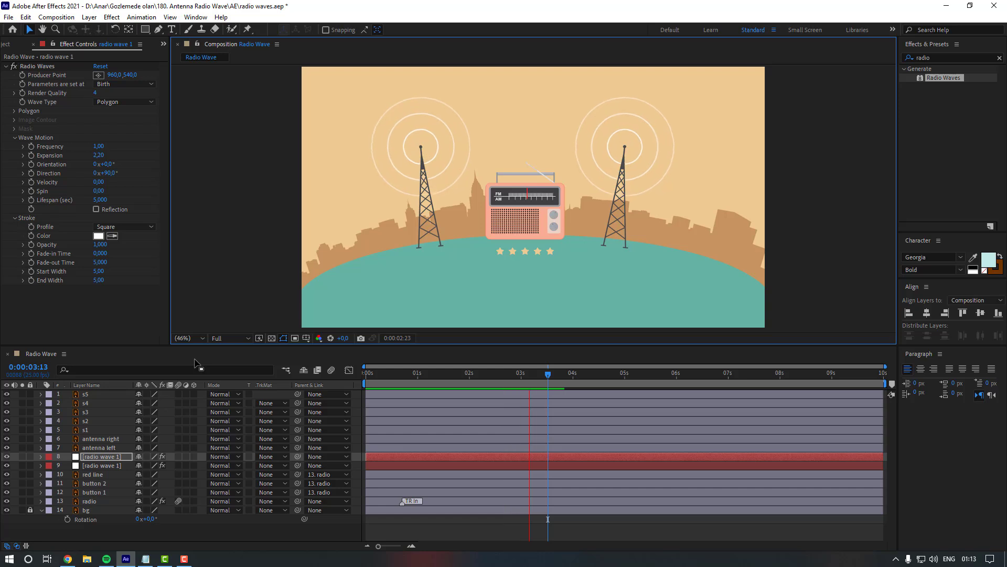
pyautogui.press('space')
pyautogui.hotkey('ctrl', 's')
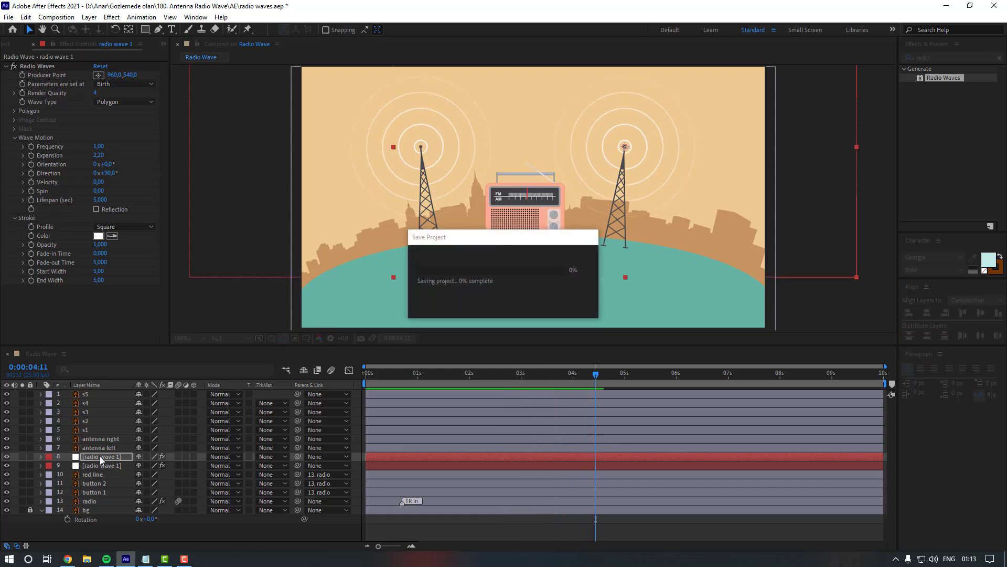
# Turn on Rotation keyframing for the button 1 layer at 0:00:00:14.
pyautogui.click(100, 494)
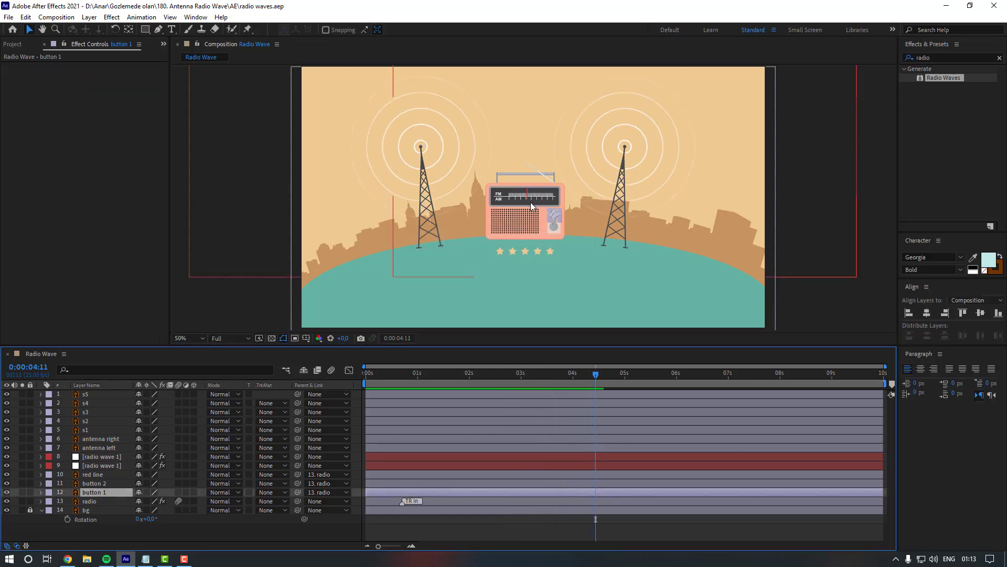
pyautogui.scroll(2, 531, 202)
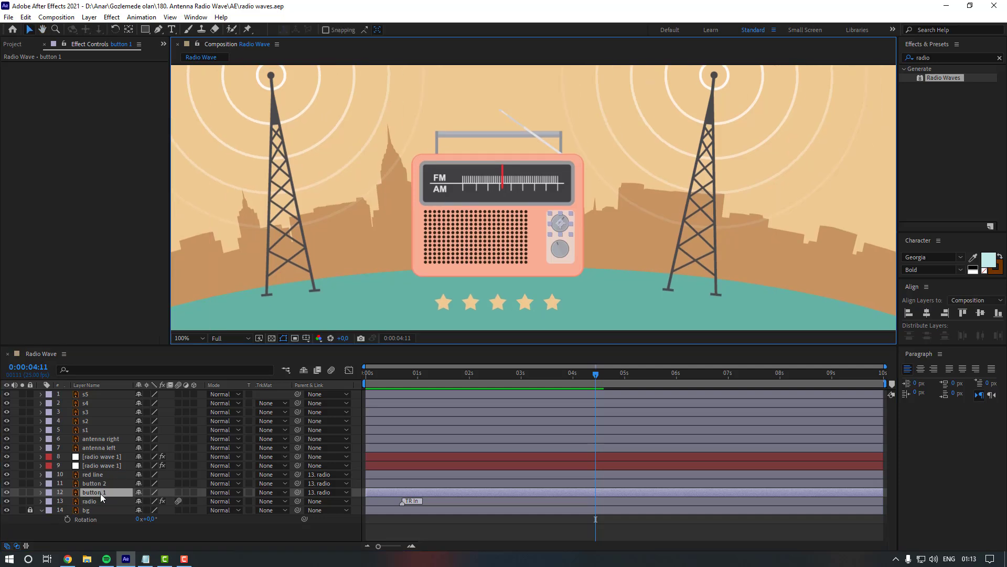
pyautogui.scroll(4, 533, 220)
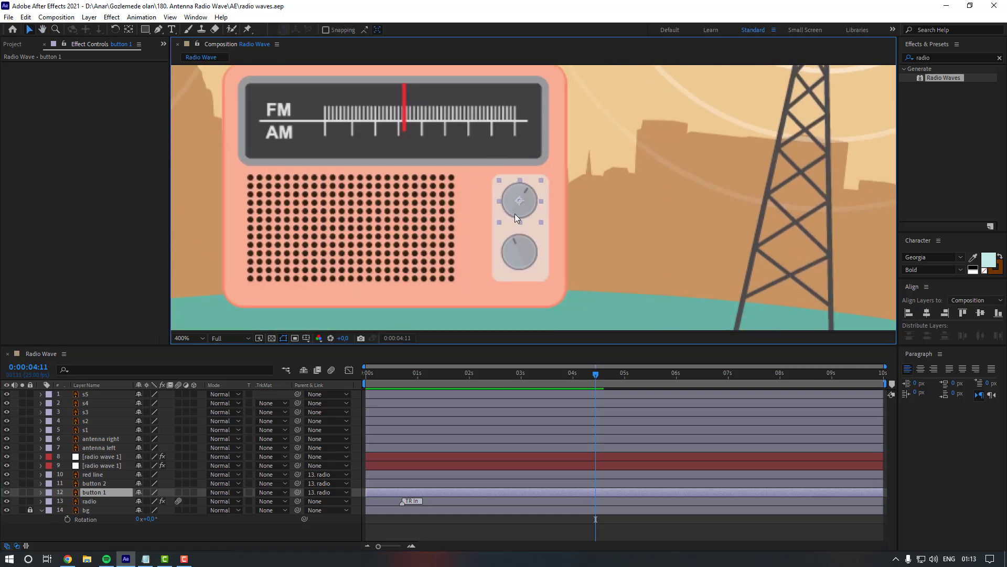
pyautogui.moveTo(557, 211); pyautogui.dragTo(569, 208)
pyautogui.moveTo(387, 381); pyautogui.dragTo(274, 410)
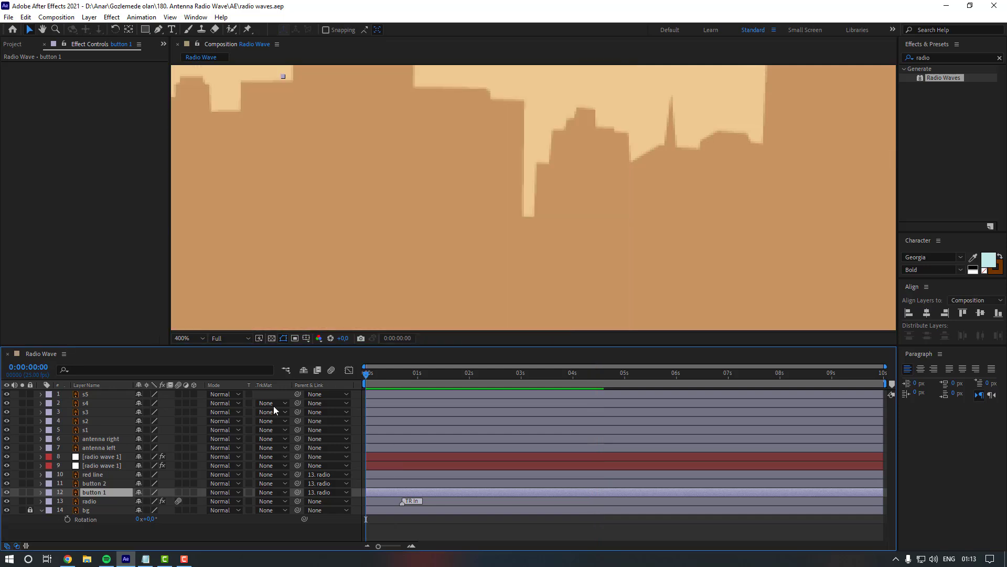
pyautogui.press('r')
pyautogui.press('/')
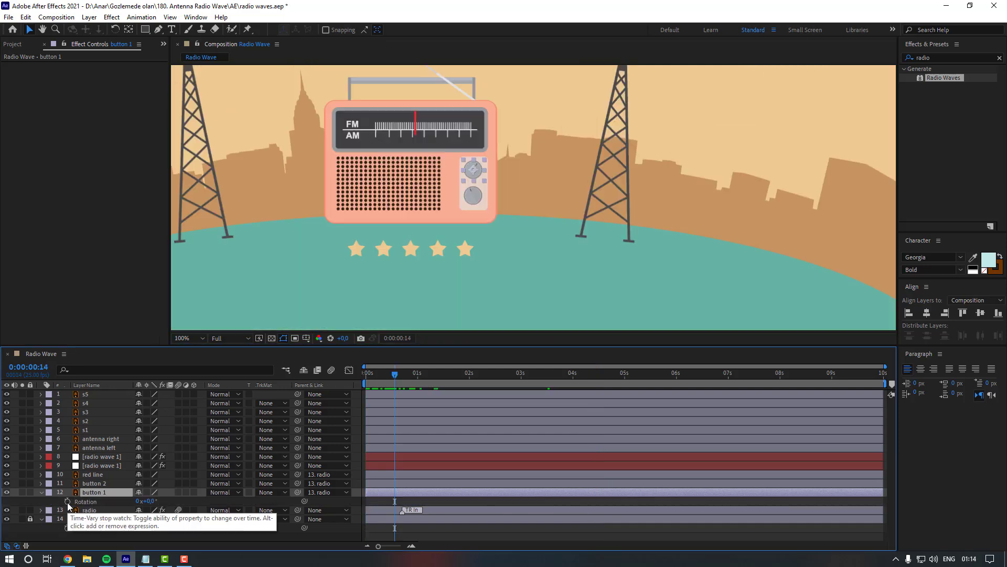
pyautogui.click(68, 501)
# Rotate button 1 to 111° at 0:00:00:14, turn it back at 0:00:00:24, and set it to 130° at 0:00:01:09.
pyautogui.scroll(1, 477, 178)
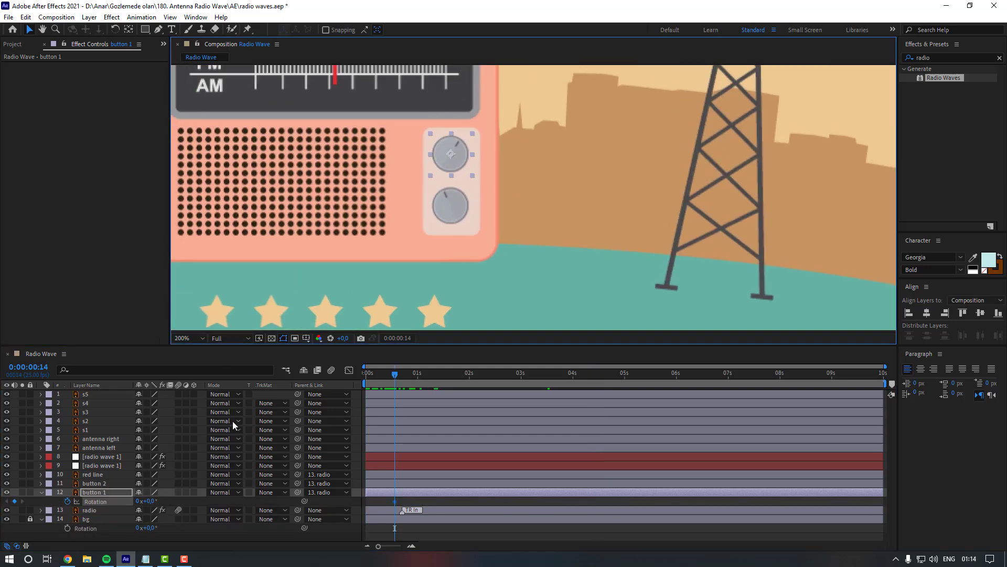
pyautogui.moveTo(350, 195); pyautogui.dragTo(359, 228)
pyautogui.moveTo(149, 501); pyautogui.dragTo(205, 498)
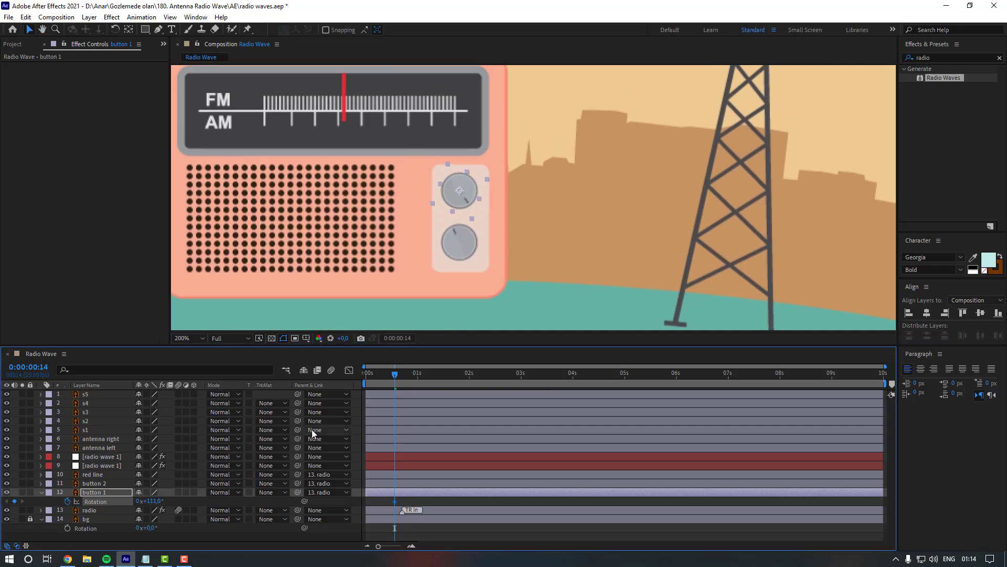
pyautogui.hotkey('ctrl', 'shift', 'pagedown')
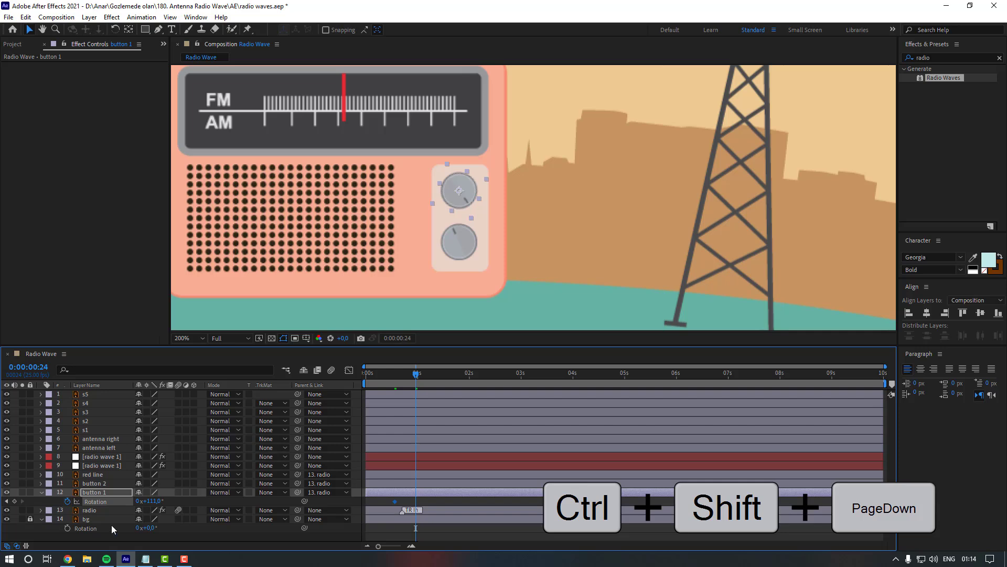
pyautogui.moveTo(154, 504); pyautogui.dragTo(73, 510)
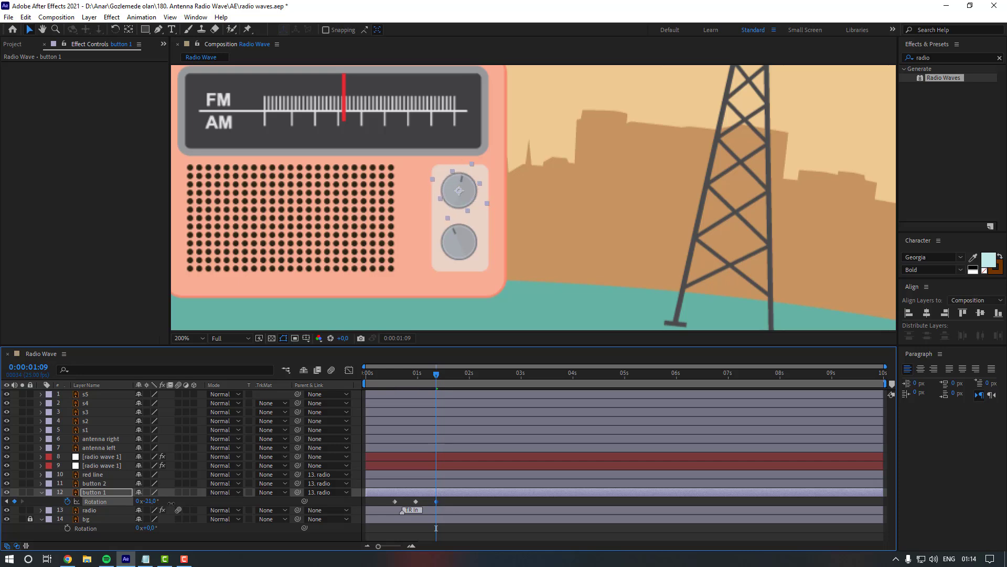
pyautogui.moveTo(171, 503); pyautogui.dragTo(196, 501)
pyautogui.scroll(-1, 528, 231)
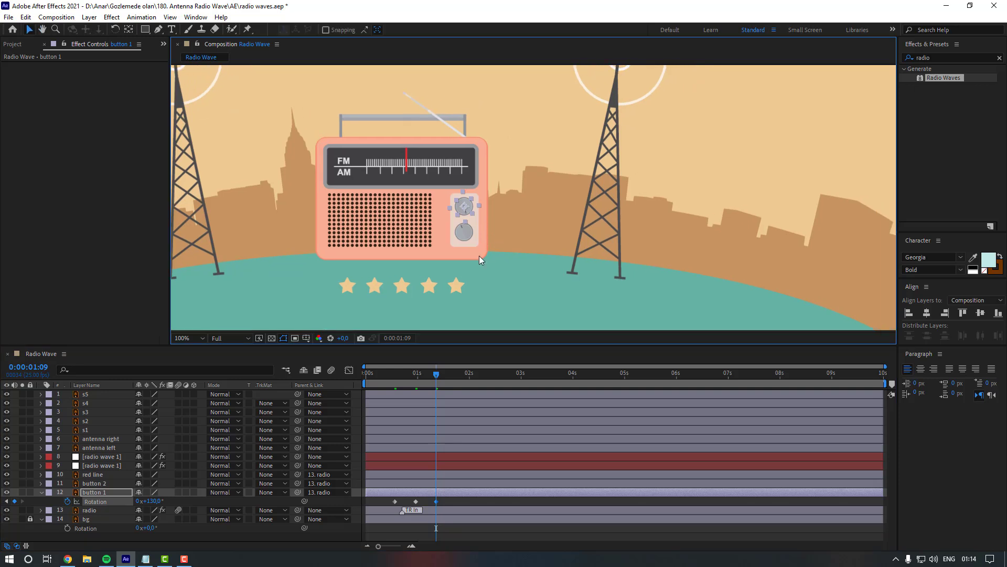
# Add back-and-forth Rotation keyframes to button 1 every 10 frames up to 0:00:04:04, ending at -8°, and preview the knob.
pyautogui.hotkey('shift', 'pagedown')
pyautogui.moveTo(150, 501)
pyautogui.mouseDown()
pyautogui.moveTo(195, 497)
pyautogui.moveTo(142, 501)
pyautogui.mouseUp()
pyautogui.hotkey('shift', 'pagedown')
pyautogui.hotkey('shift', 'pagedown')
pyautogui.hotkey('shift', 'pagedown')
pyautogui.hotkey('shift', 'pagedown')
pyautogui.hotkey('shift', 'pagedown')
pyautogui.hotkey('shift', 'pagedown')
pyautogui.press('space')
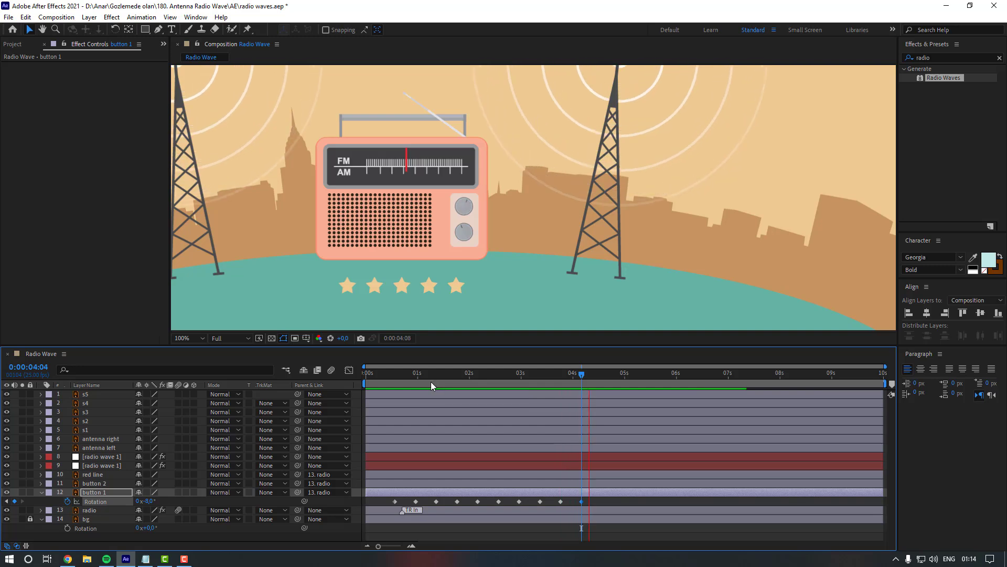
pyautogui.click(488, 382)
# Select all of button 1's Rotation keyframes, stretch them evenly to the end of the 10-second timeline, and preview.
pyautogui.moveTo(597, 500); pyautogui.dragTo(399, 505)
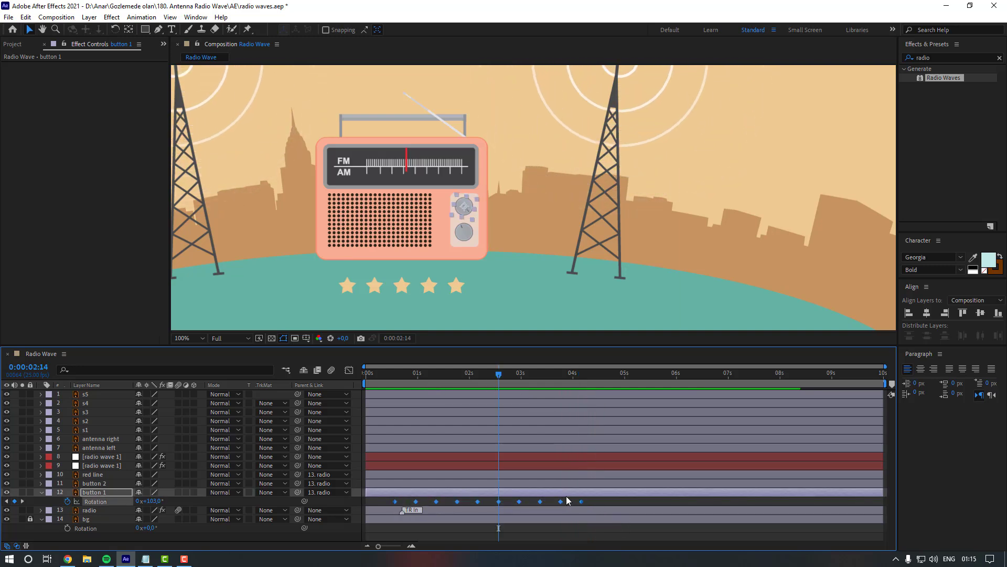
pyautogui.moveTo(582, 502); pyautogui.dragTo(620, 506)
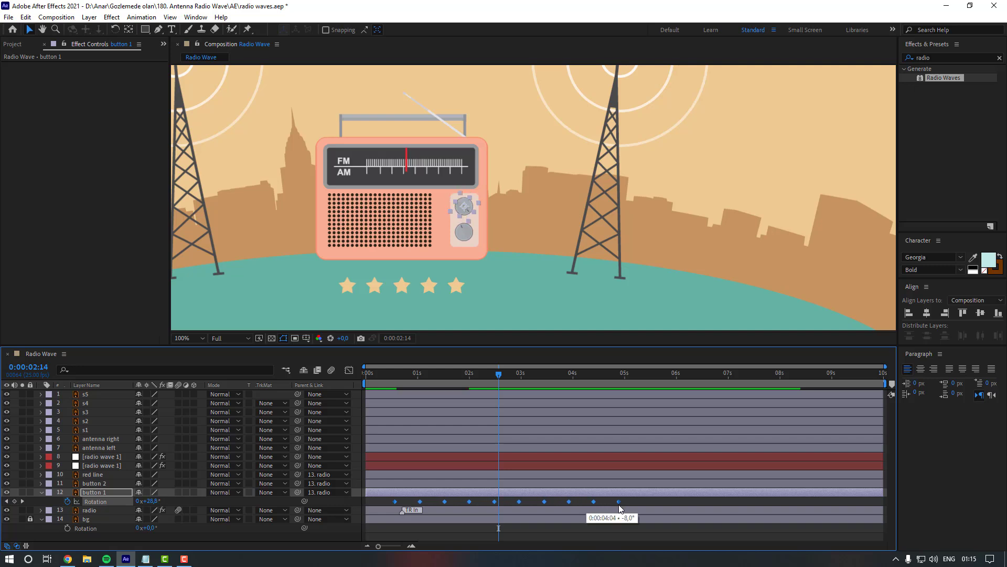
pyautogui.moveTo(876, 503); pyautogui.dragTo(880, 502)
pyautogui.press('space')
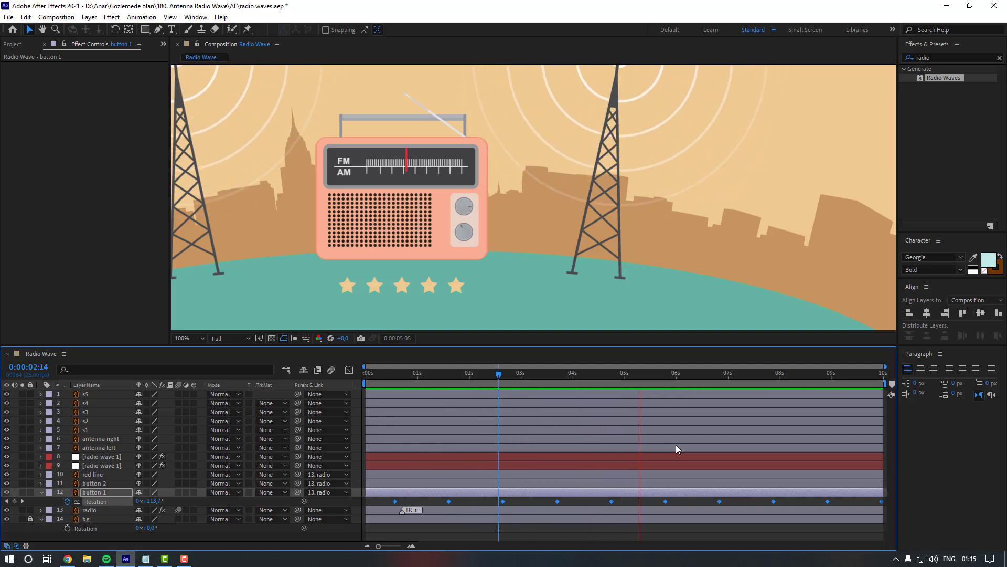
# Apply Easy Ease to all of button 1's Rotation keyframes and preview the knob's motion.
pyautogui.rightClick(720, 502)
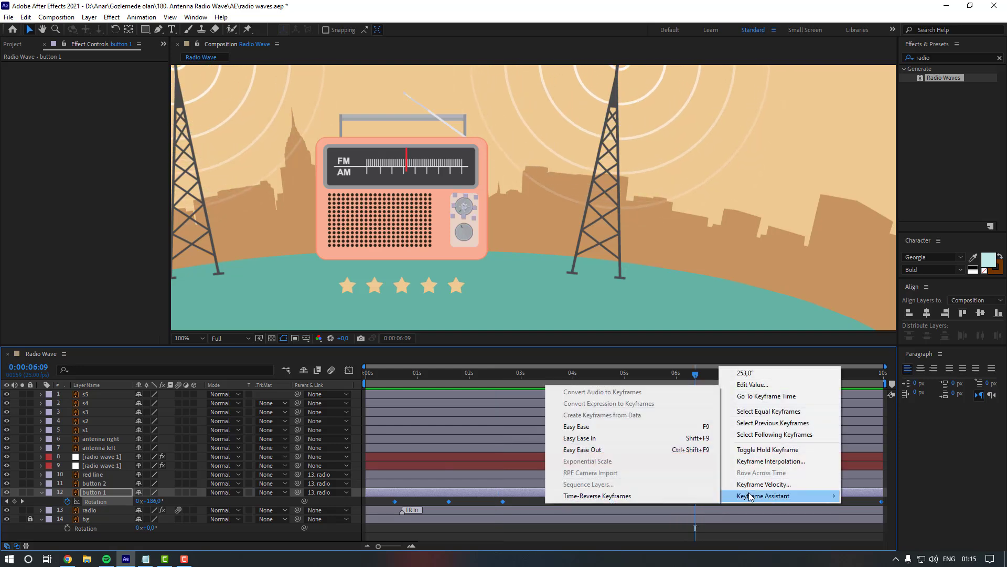
pyautogui.click(613, 427)
pyautogui.press('space')
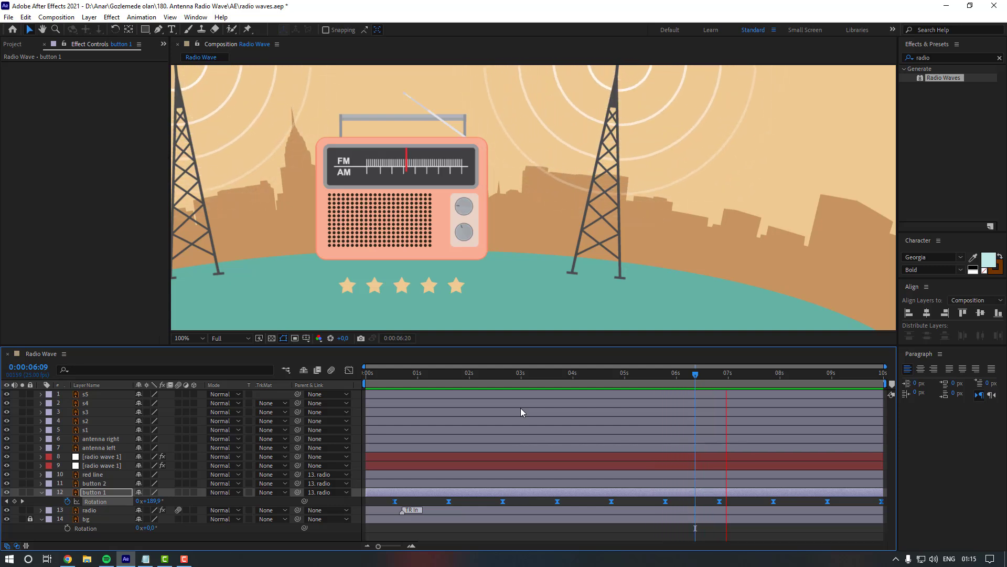
# Add back-and-forth Rotation keyframes to button 2 every 10 frames from 0:00:00:14 to 0:00:04:04, ending at 252°.
pyautogui.click(418, 501)
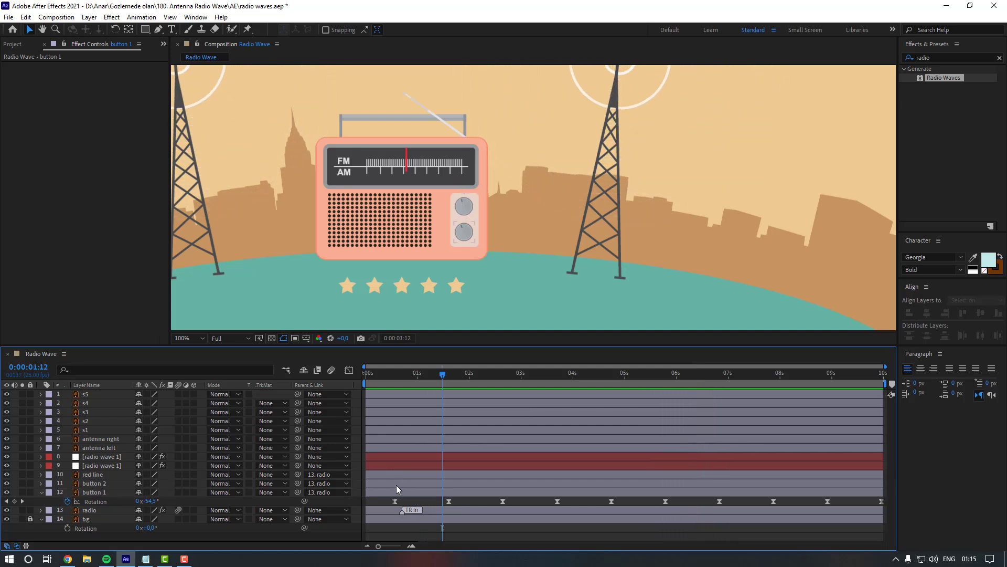
pyautogui.click(397, 483)
pyautogui.moveTo(407, 383); pyautogui.dragTo(395, 380)
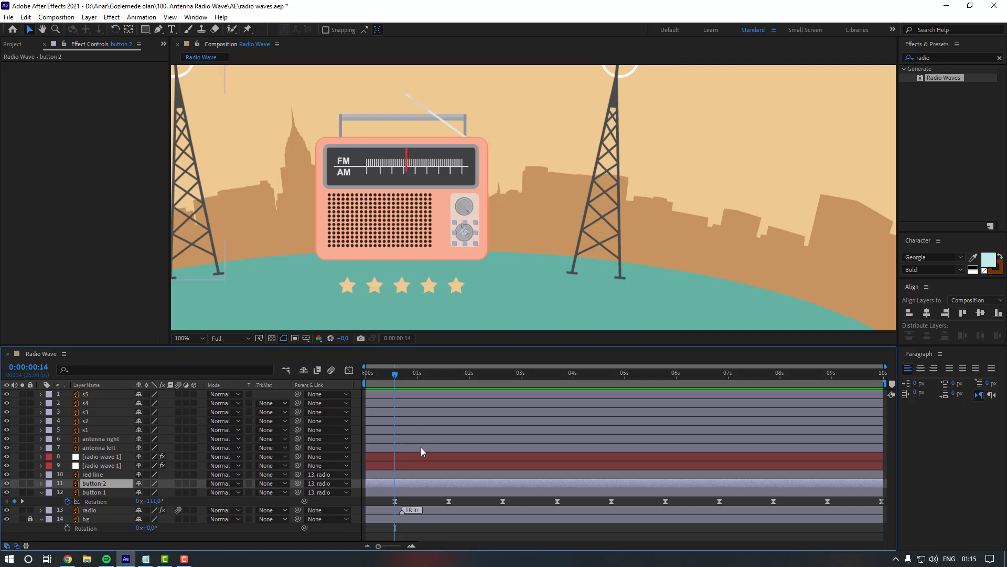
pyautogui.press('r')
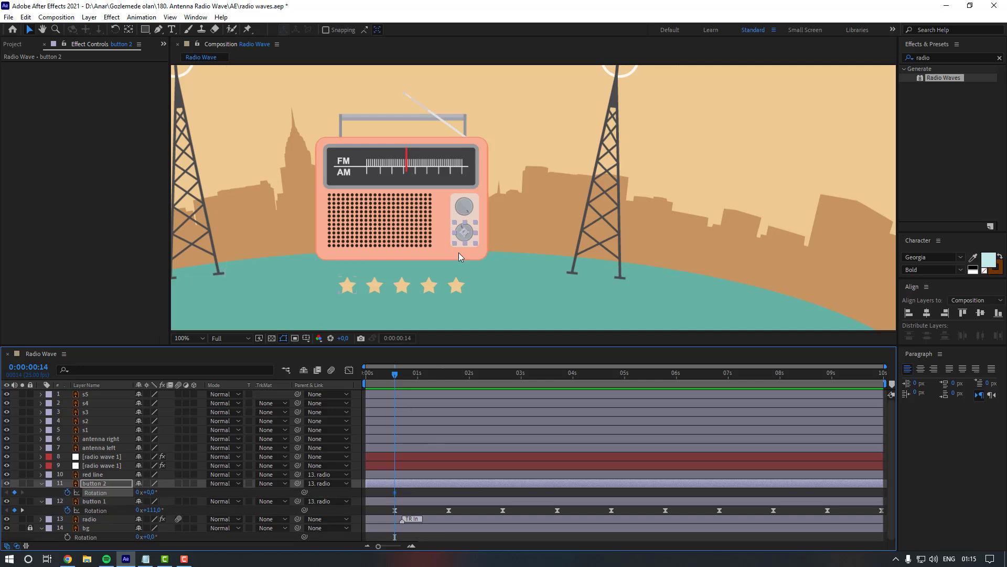
pyautogui.scroll(2, 462, 253)
pyautogui.hotkey('shift', 'pagedown')
pyautogui.moveTo(152, 492); pyautogui.dragTo(221, 493)
pyautogui.hotkey('shift', 'pagedown')
pyautogui.hotkey('shift', 'pagedown')
pyautogui.moveTo(149, 492); pyautogui.dragTo(171, 494)
pyautogui.hotkey('shift', 'pagedown')
pyautogui.hotkey('shift', 'pagedown')
# Select all of button 2's Rotation keyframes and stretch them evenly to the end of the 10-second timeline.
pyautogui.moveTo(591, 491); pyautogui.dragTo(390, 498)
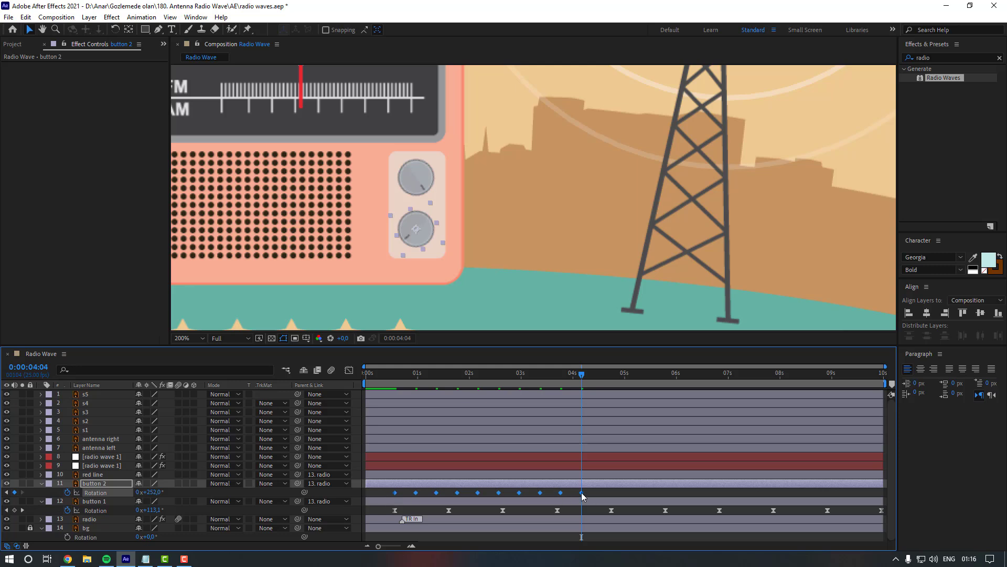
pyautogui.keyDown('alt'); pyautogui.moveTo(581, 492); pyautogui.dragTo(697, 492); pyautogui.keyUp('alt')
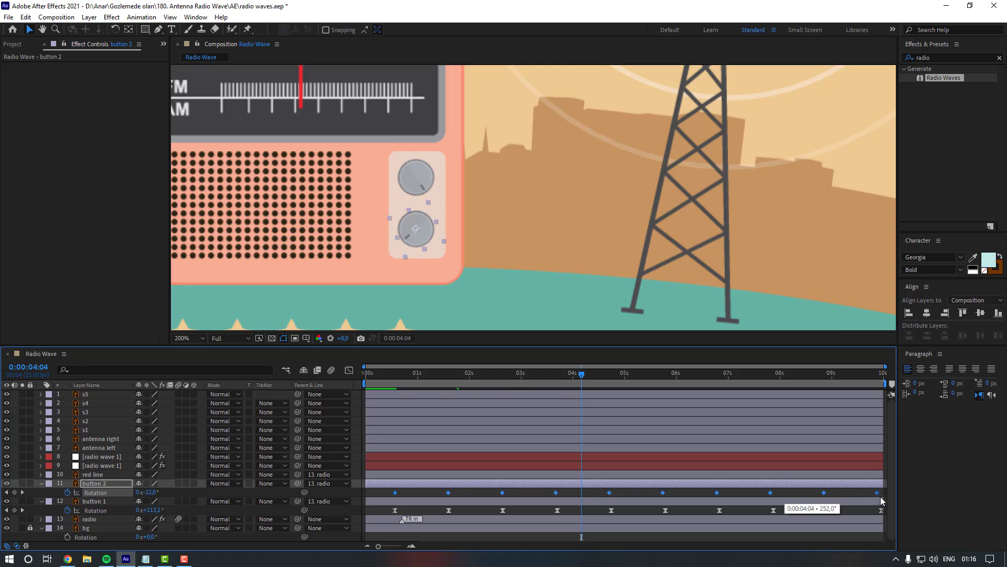
pyautogui.keyDown('alt'); pyautogui.moveTo(882, 497); pyautogui.dragTo(882, 496); pyautogui.keyUp('alt')
# Apply Easy Ease to all of button 2's Rotation keyframes and preview the knobs' motion.
pyautogui.rightClick(882, 494)
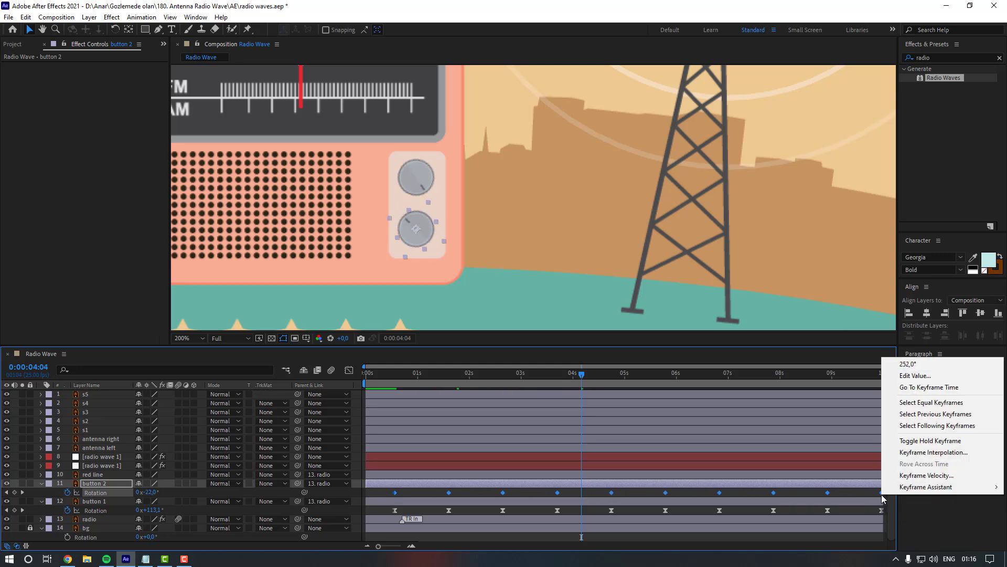
pyautogui.moveTo(905, 489)
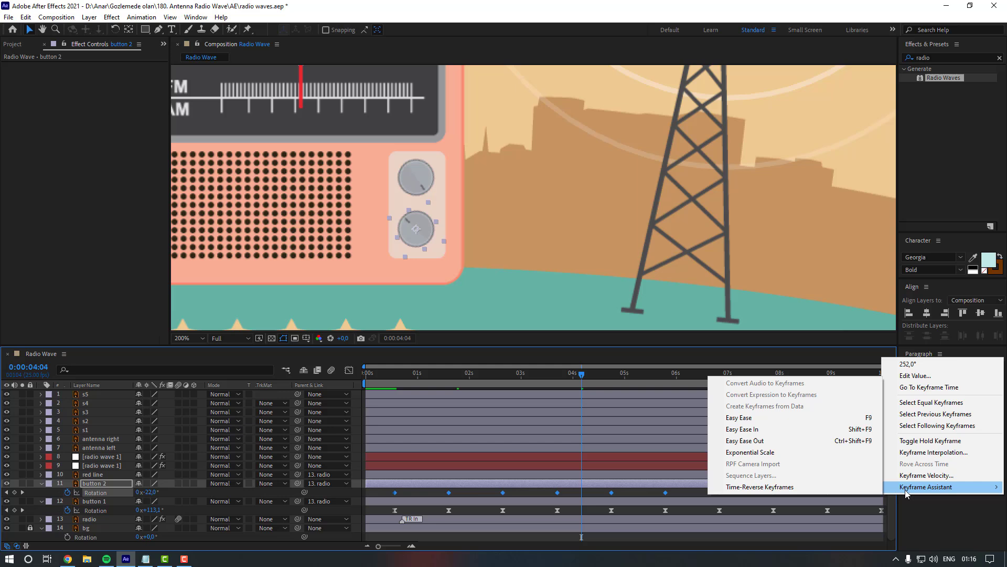
pyautogui.click(789, 418)
pyautogui.scroll(-2, 479, 294)
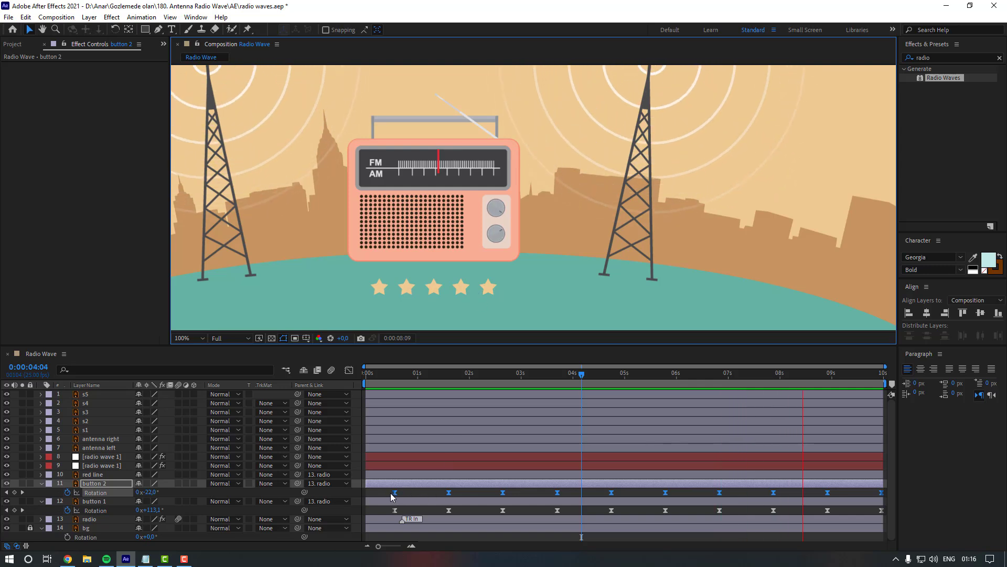
pyautogui.press('space')
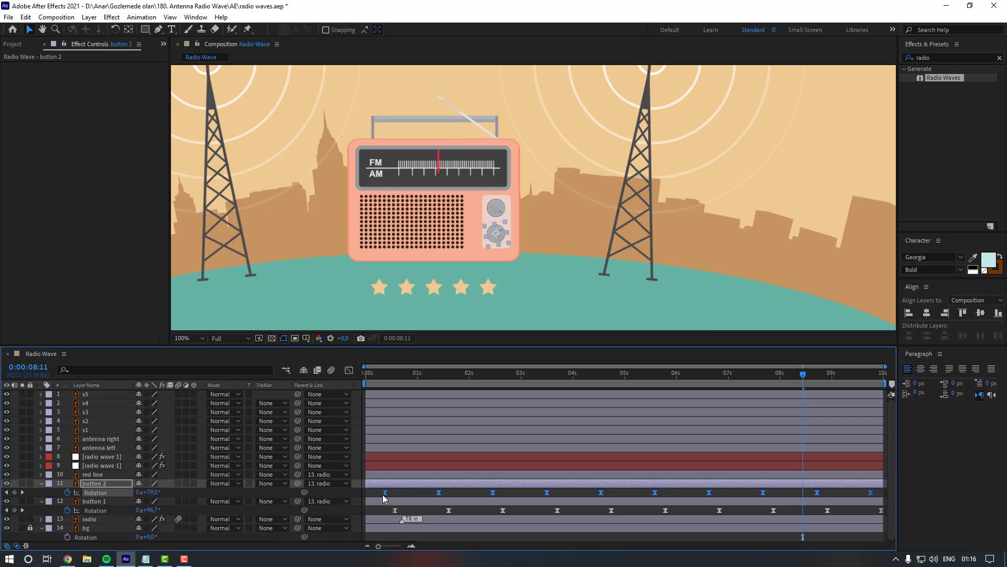
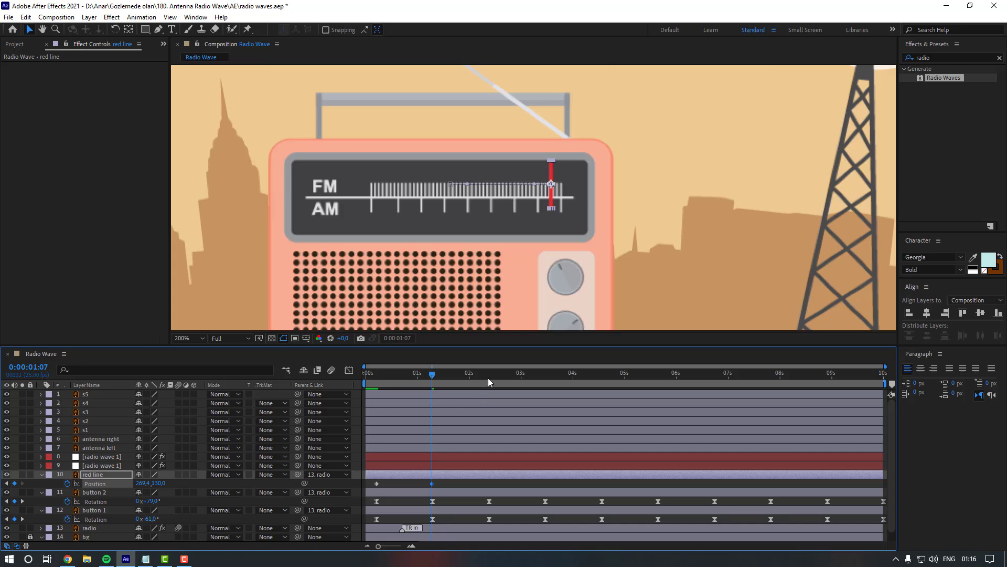
# Keyframe the red line's X Position at 194.4 at 0:00:02:10 and at 234.4 at 0:00:03:12.
pyautogui.click(489, 381)
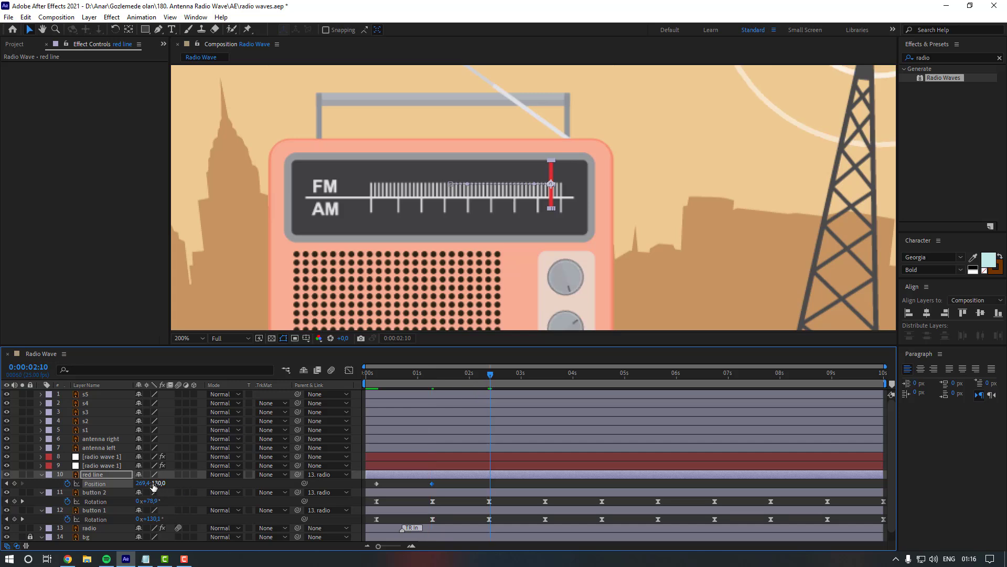
pyautogui.moveTo(153, 486); pyautogui.dragTo(108, 483)
pyautogui.click(547, 375)
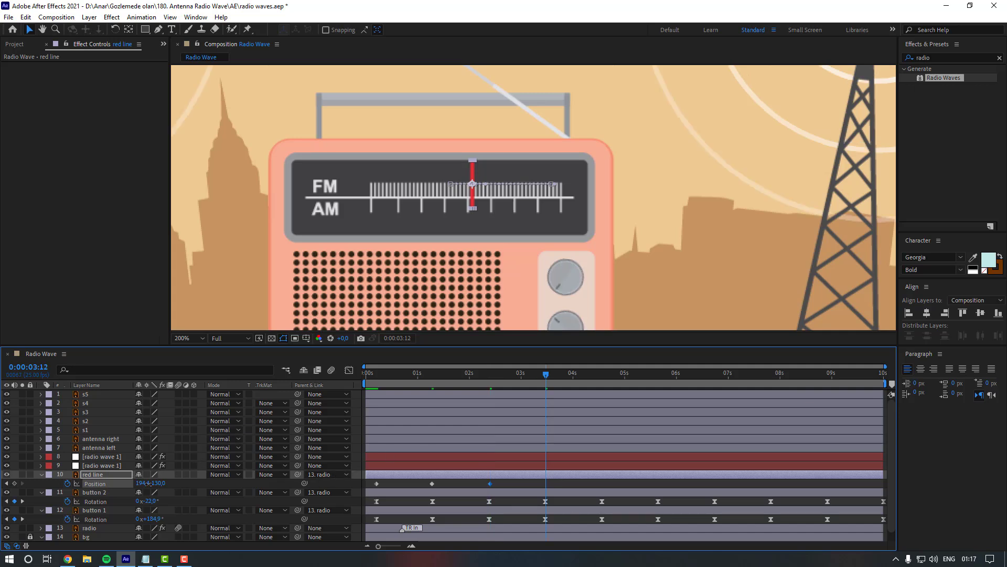
pyautogui.moveTo(148, 483); pyautogui.dragTo(169, 483)
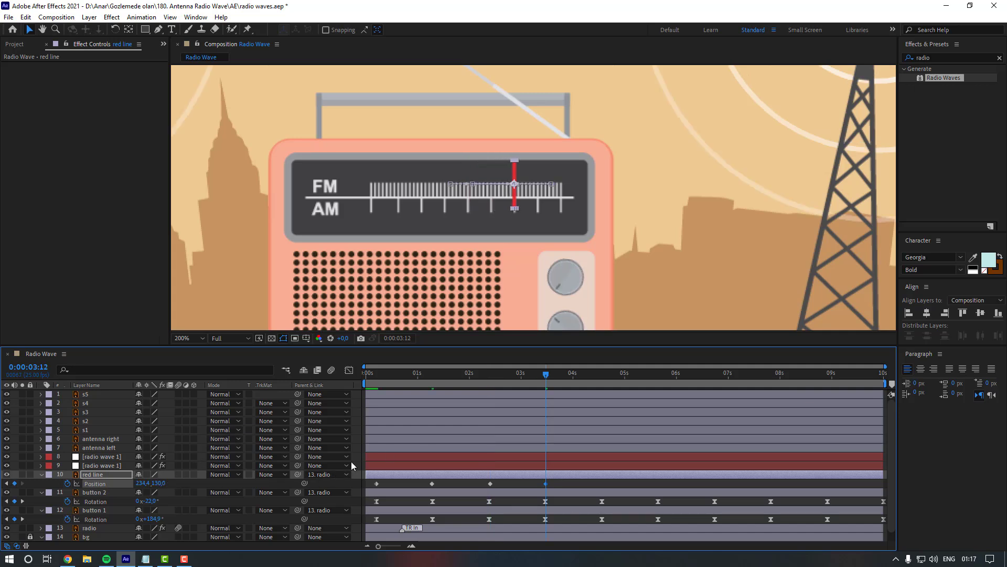
# Add back-and-forth Position keyframes to the red line near each knob keyframe from 0:00:04:14 on, ending at X 202.4 at 0:00:09:24.
pyautogui.click(603, 377)
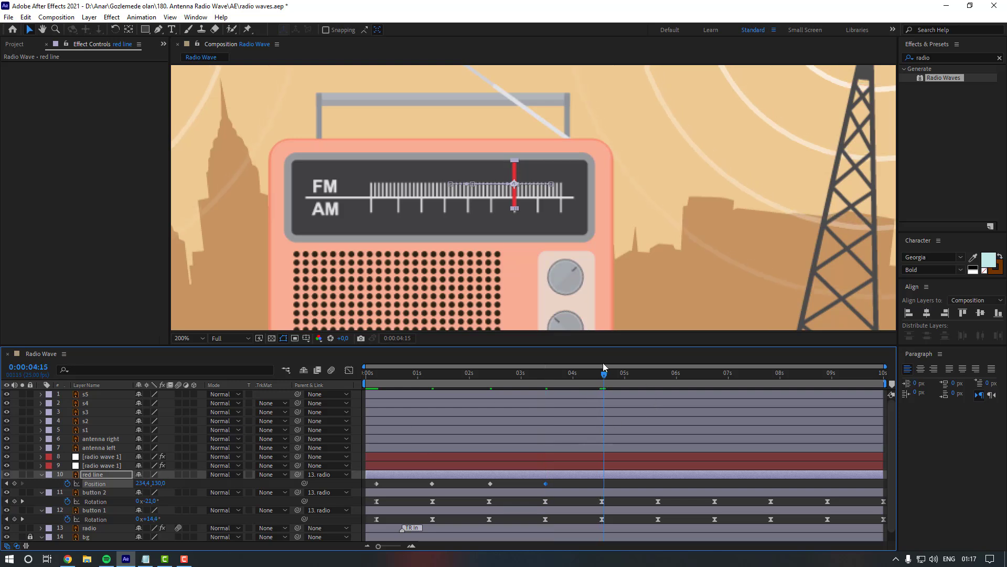
pyautogui.moveTo(604, 378); pyautogui.dragTo(601, 376)
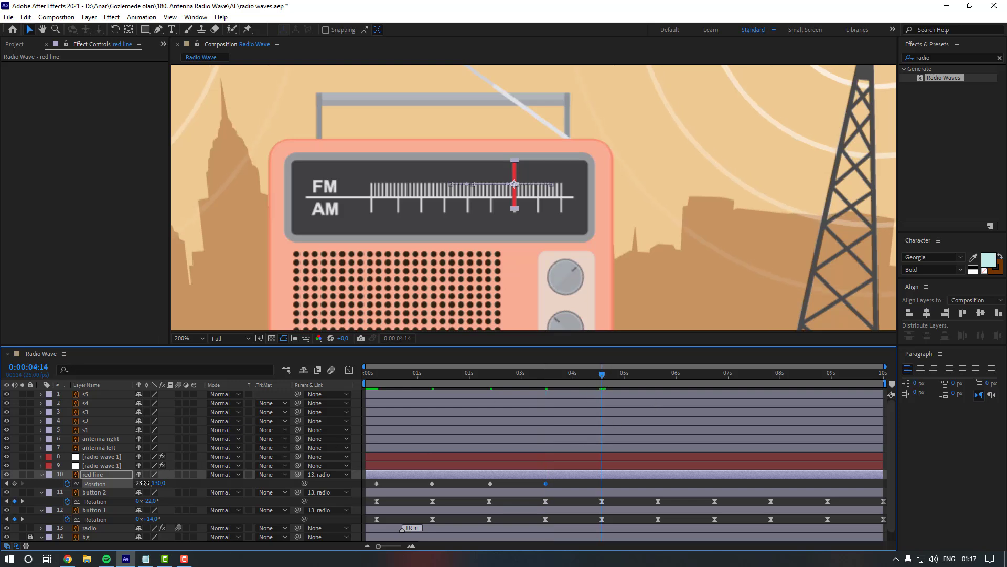
pyautogui.moveTo(147, 483)
pyautogui.mouseDown()
pyautogui.moveTo(106, 483)
pyautogui.moveTo(185, 484)
pyautogui.moveTo(113, 483)
pyautogui.moveTo(157, 483)
pyautogui.mouseUp()
pyautogui.click(657, 378)
pyautogui.click(715, 377)
pyautogui.click(772, 377)
pyautogui.click(830, 376)
pyautogui.click(881, 376)
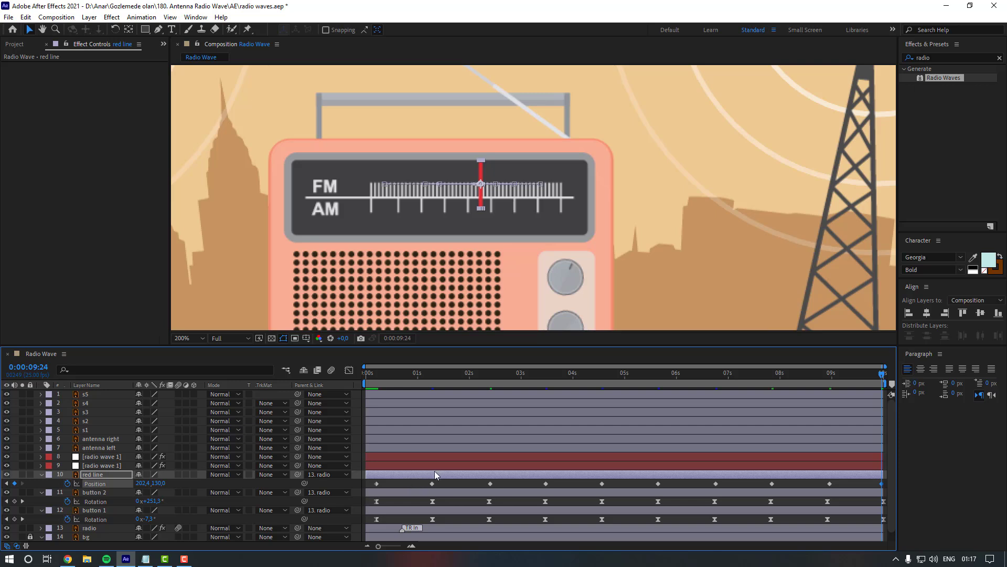
# Apply Easy Ease to all of the red line's Position keyframes.
pyautogui.moveTo(370, 483); pyautogui.dragTo(889, 481)
pyautogui.rightClick(881, 491)
pyautogui.moveTo(923, 475)
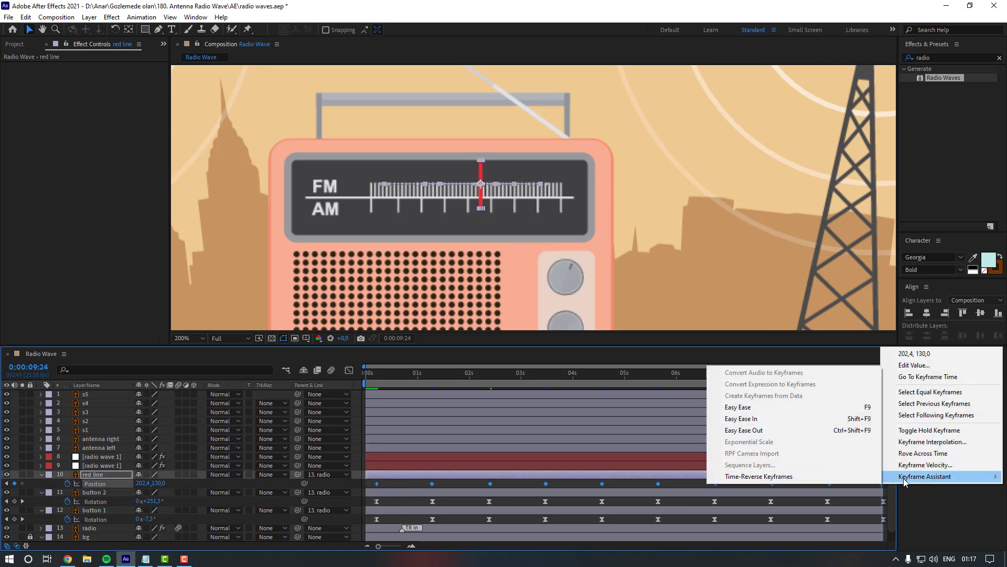
pyautogui.click(795, 408)
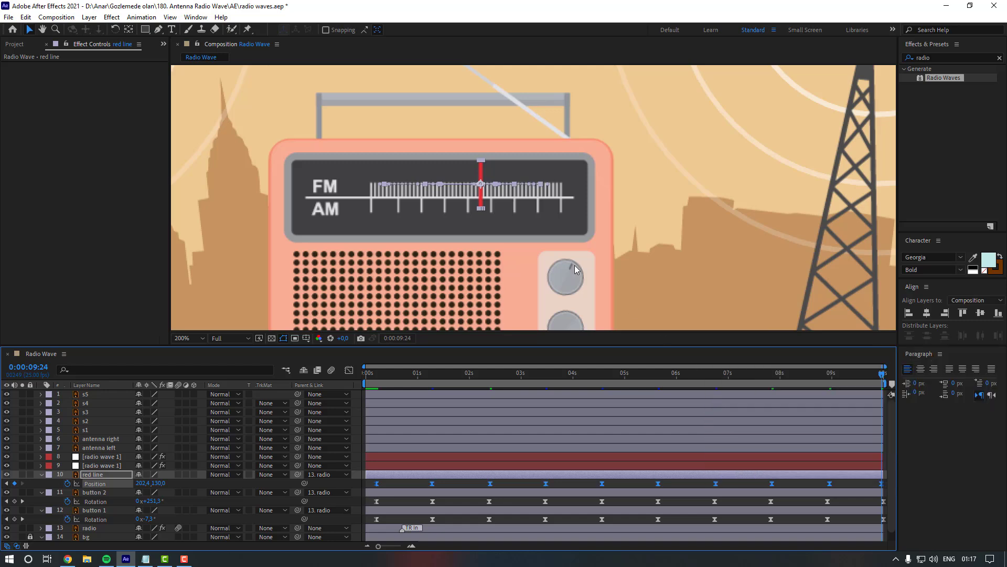
# Fit the whole composition in the viewer, preview the animation, and save the project.
pyautogui.click(193, 341)
pyautogui.click(193, 357)
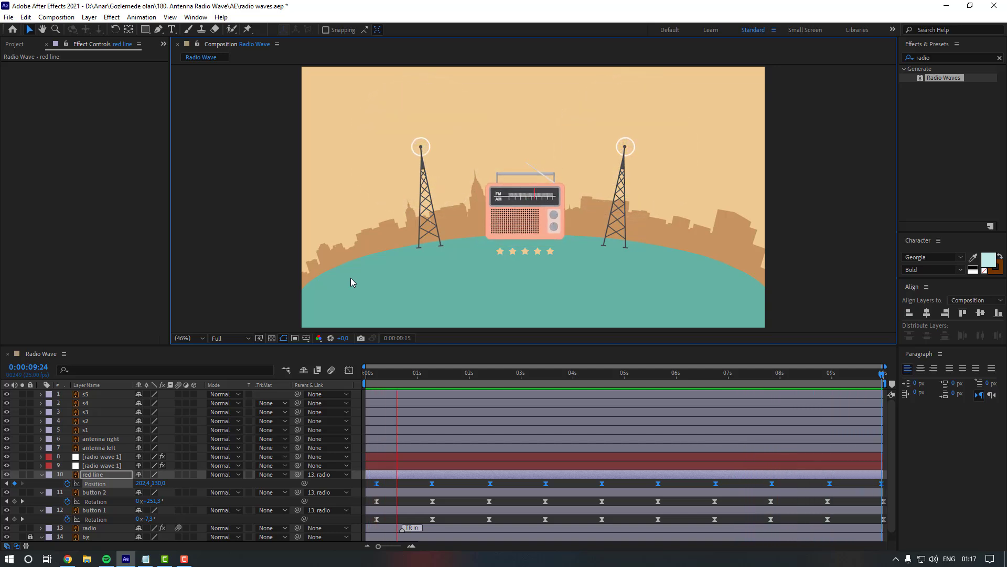
pyautogui.hotkey('ctrl', 's')
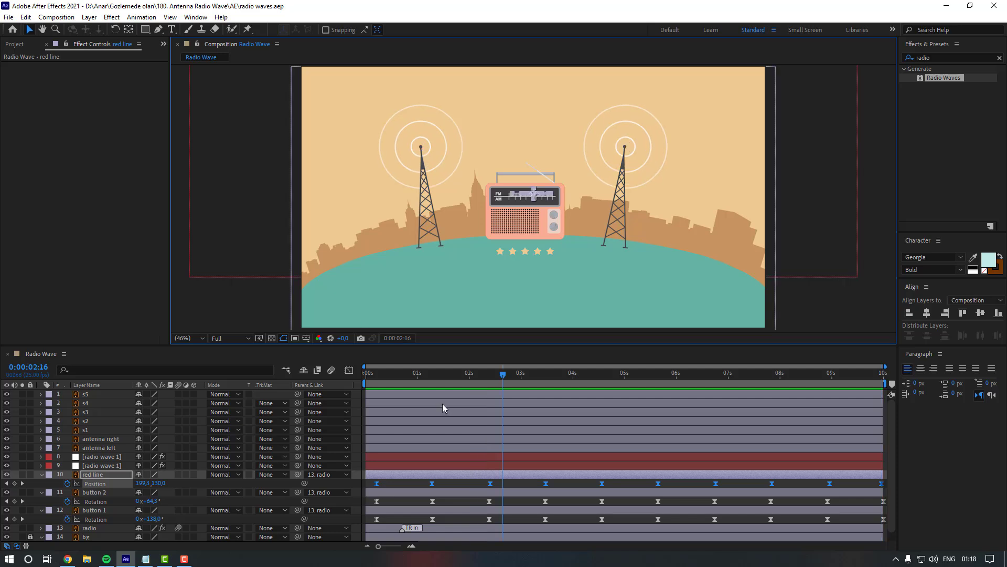
# Set a 0% Opacity keyframe on the first star, layer s1, at 0:00:00:00.
pyautogui.click(101, 430)
pyautogui.scroll(3, 526, 270)
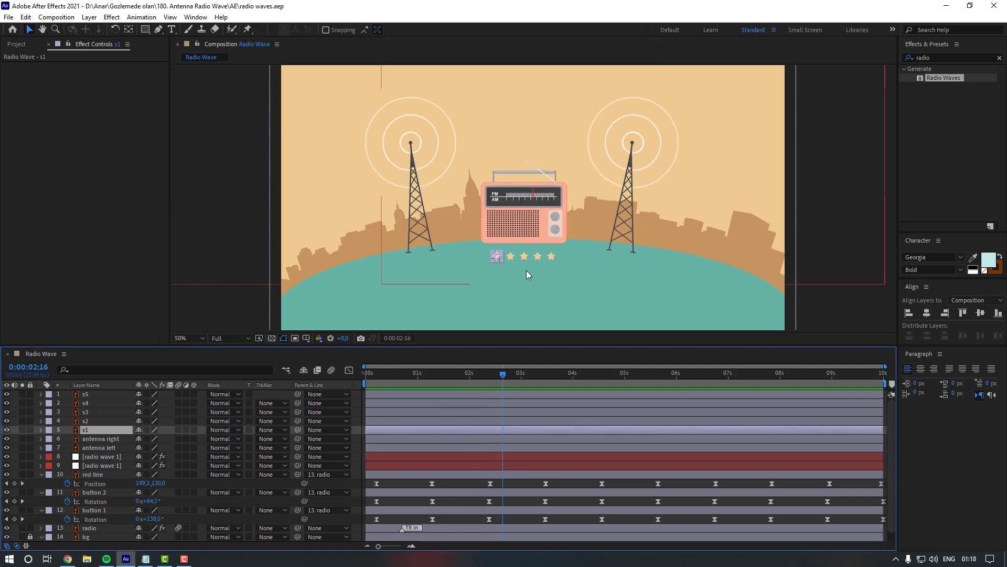
pyautogui.moveTo(492, 273); pyautogui.dragTo(504, 233)
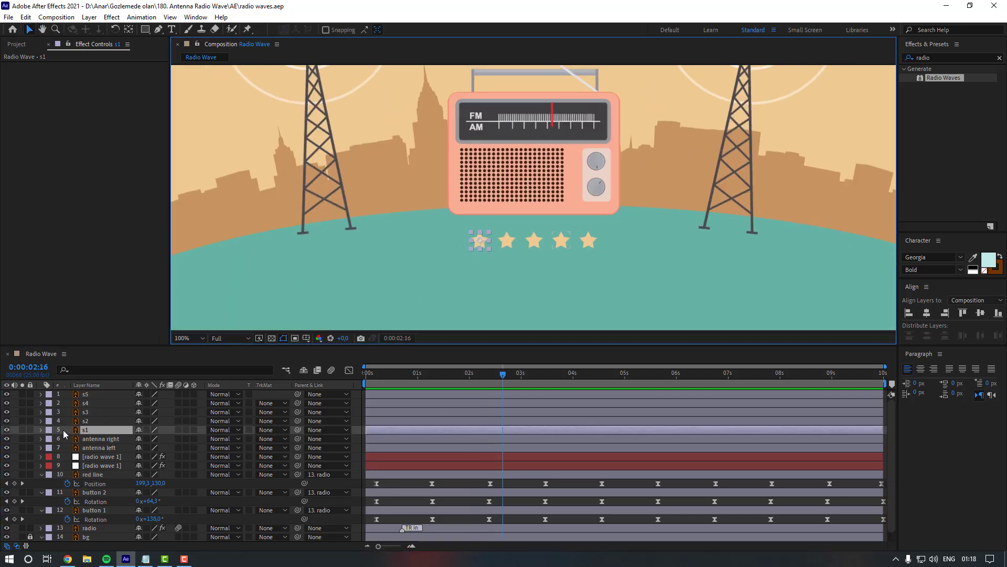
pyautogui.click(208, 422)
pyautogui.press('Home')
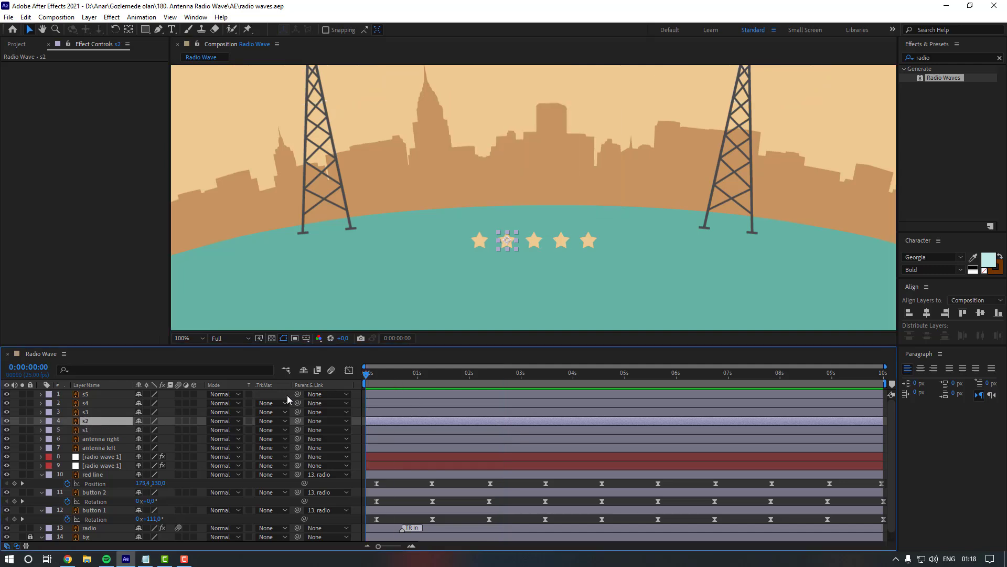
pyautogui.click(107, 430)
pyautogui.hotkey('alt', 'shift', 't')
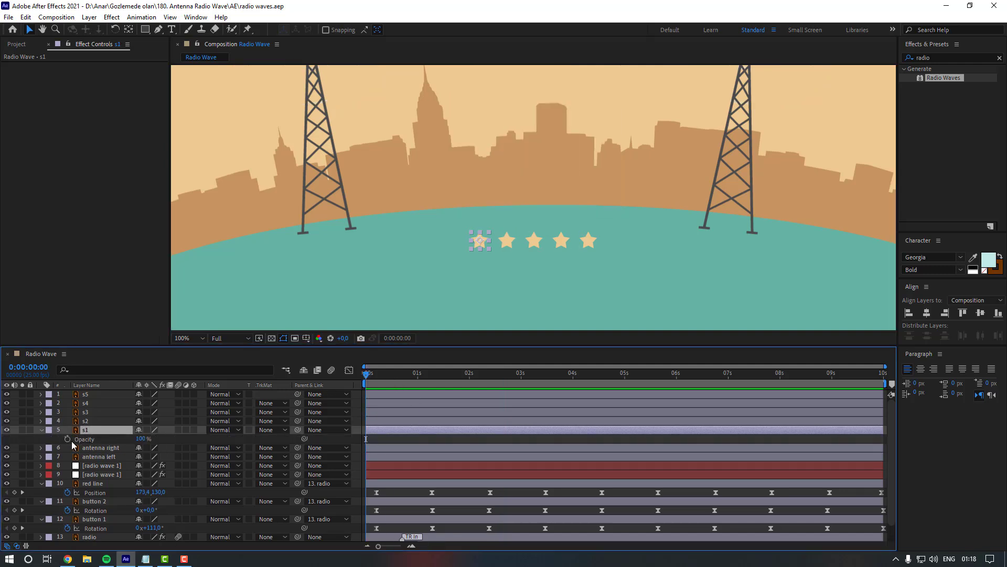
pyautogui.click(141, 439)
pyautogui.write('0')
pyautogui.press('Return')
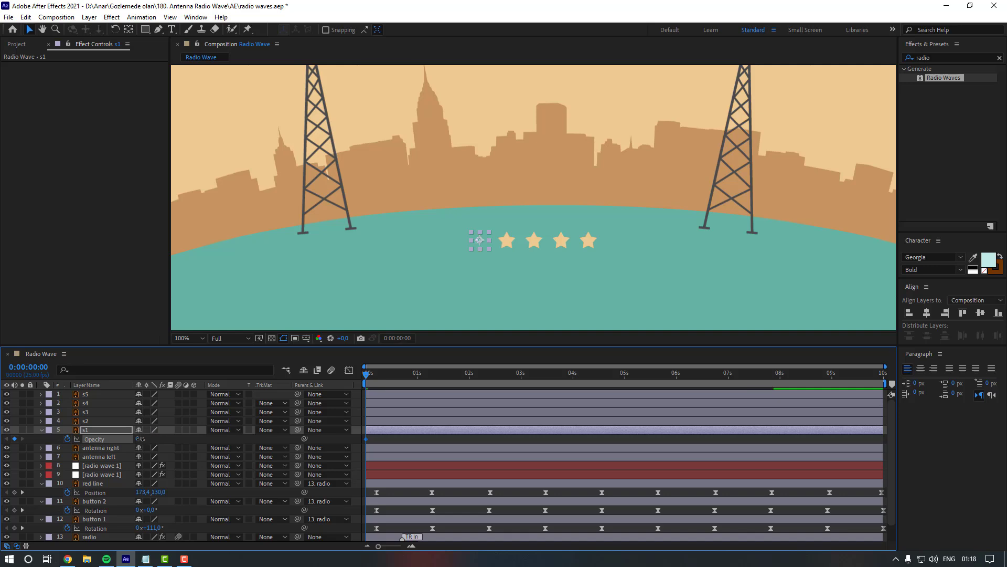
# Set layer s1's Opacity to 100% at 0:00:00:10 and back to 0% at 0:00:00:20.
pyautogui.hotkey('ctrl', 'shift', 'pagedown')
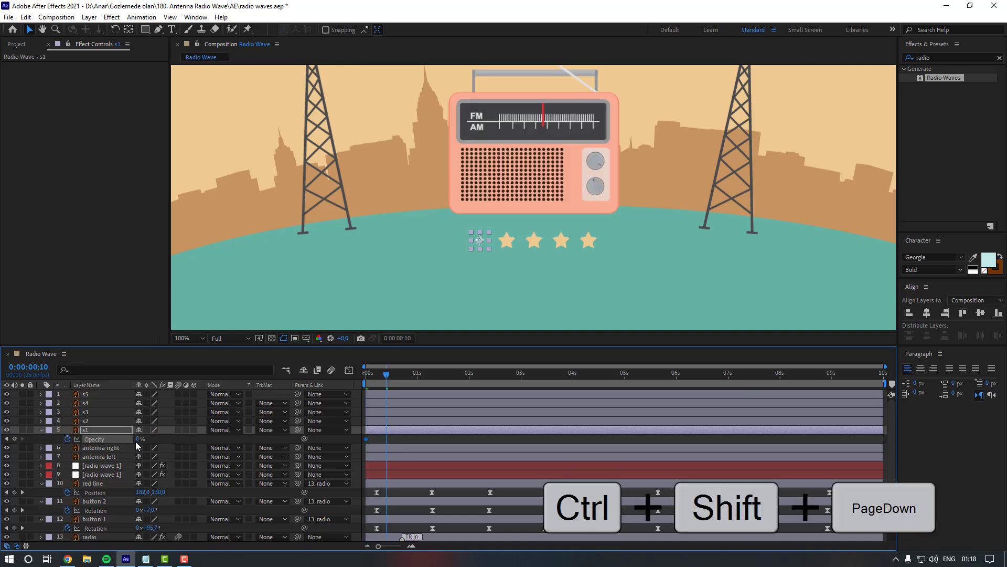
pyautogui.click(137, 438)
pyautogui.write('100')
pyautogui.press('Return')
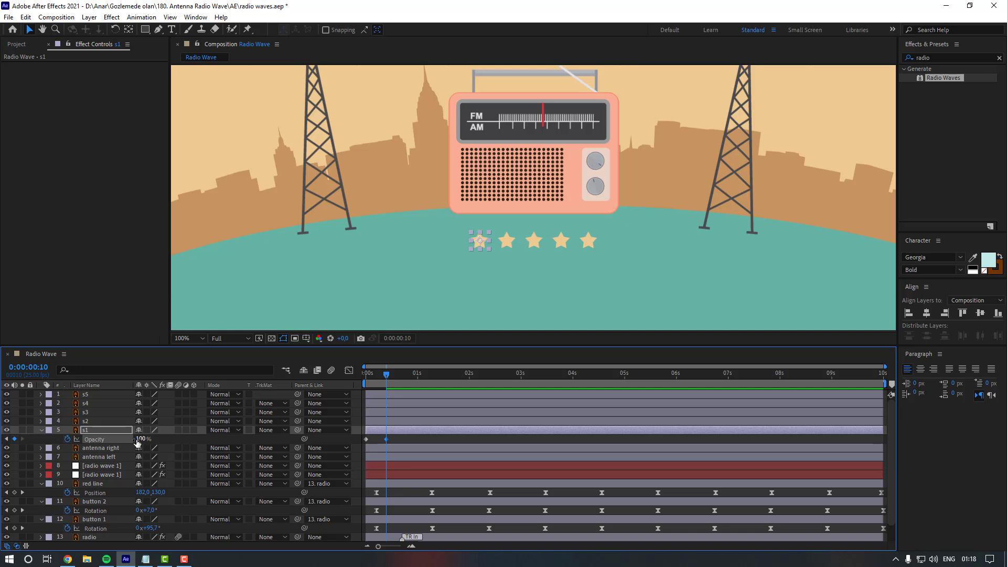
pyautogui.hotkey('ctrl', 'shift', 'pagedown')
pyautogui.click(140, 438)
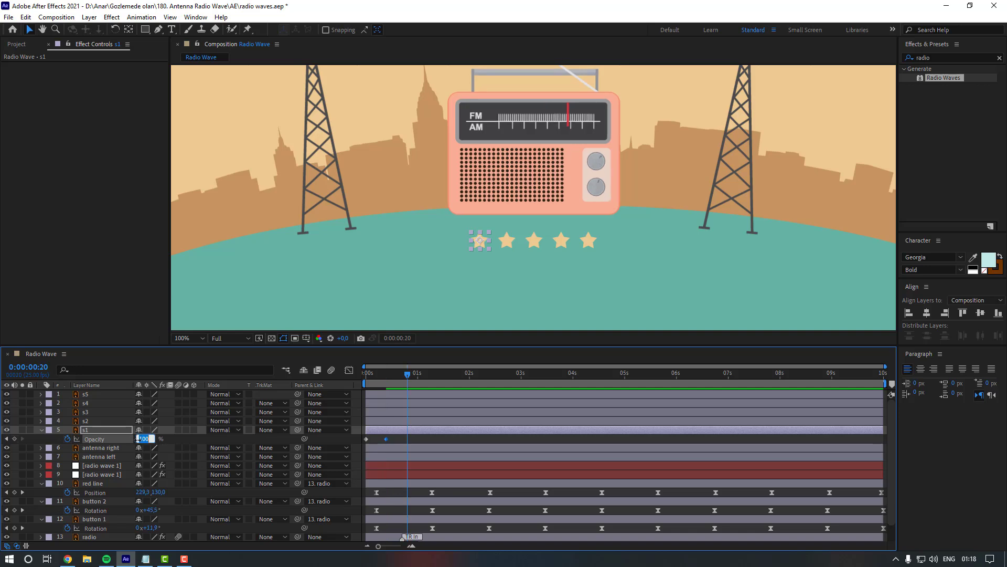
pyautogui.write('0')
pyautogui.press('Return')
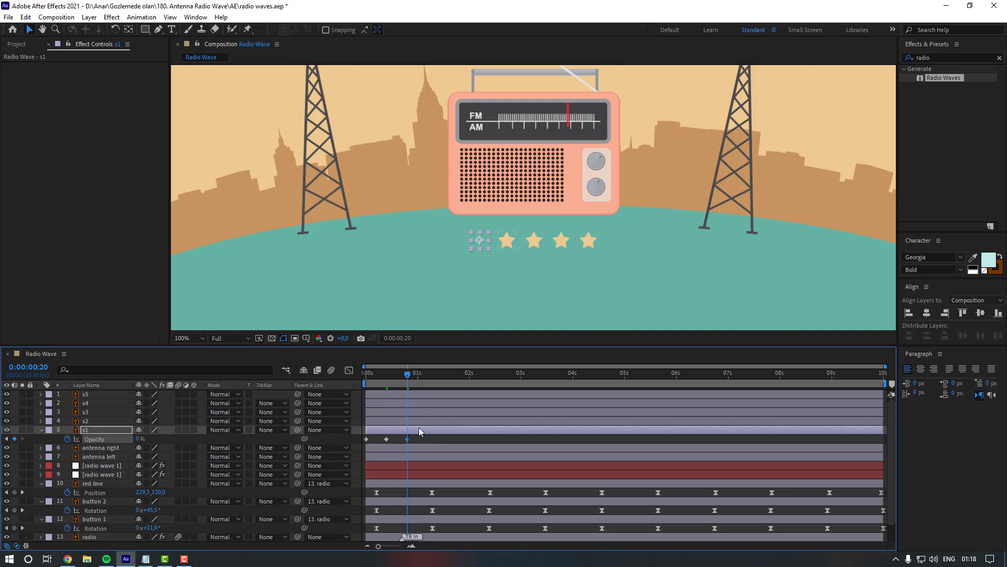
# Apply Easy Ease to the three Opacity keyframes of layer s1.
pyautogui.rightClick(408, 439)
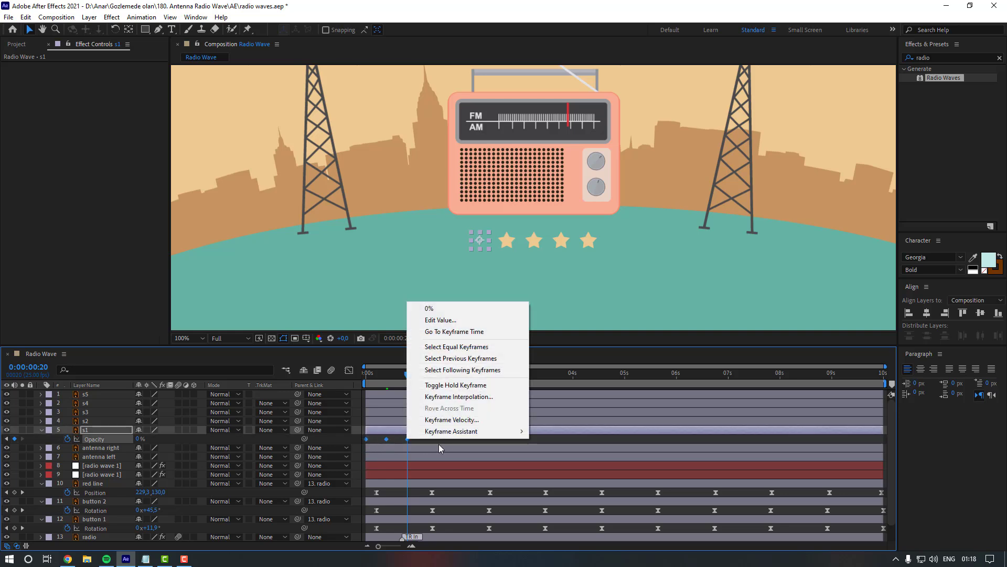
pyautogui.moveTo(519, 431)
pyautogui.click(558, 467)
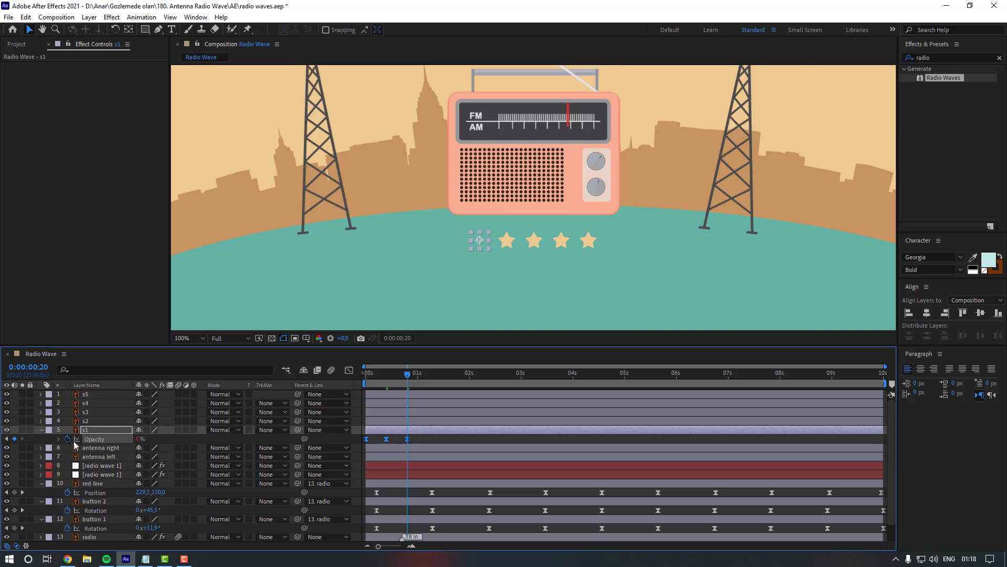
# Add the expression loopOut("pingpong") to layer s1's Opacity so the star keeps blinking.
pyautogui.keyDown('alt'); pyautogui.click(67, 439); pyautogui.keyUp('alt')
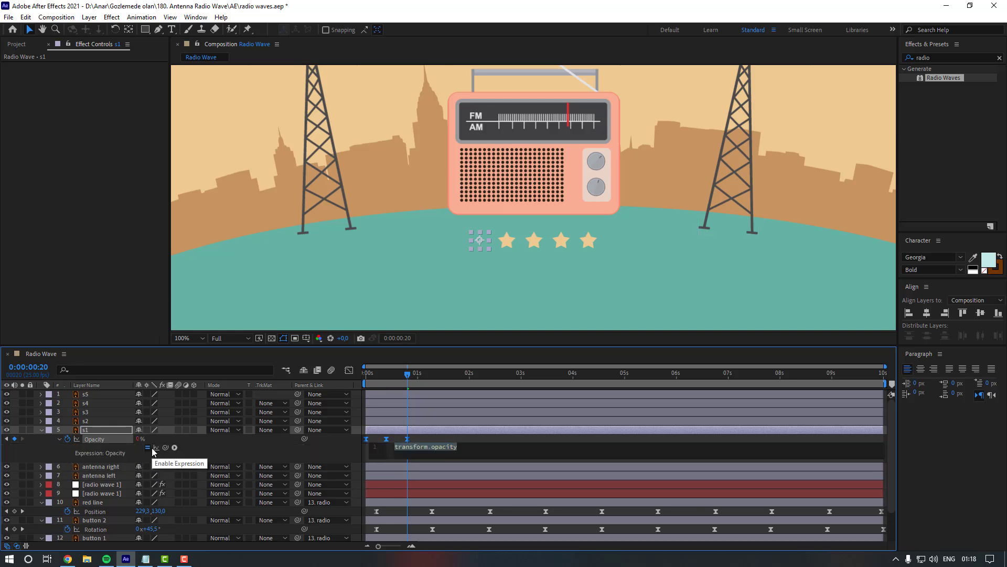
pyautogui.write('loopOut(')
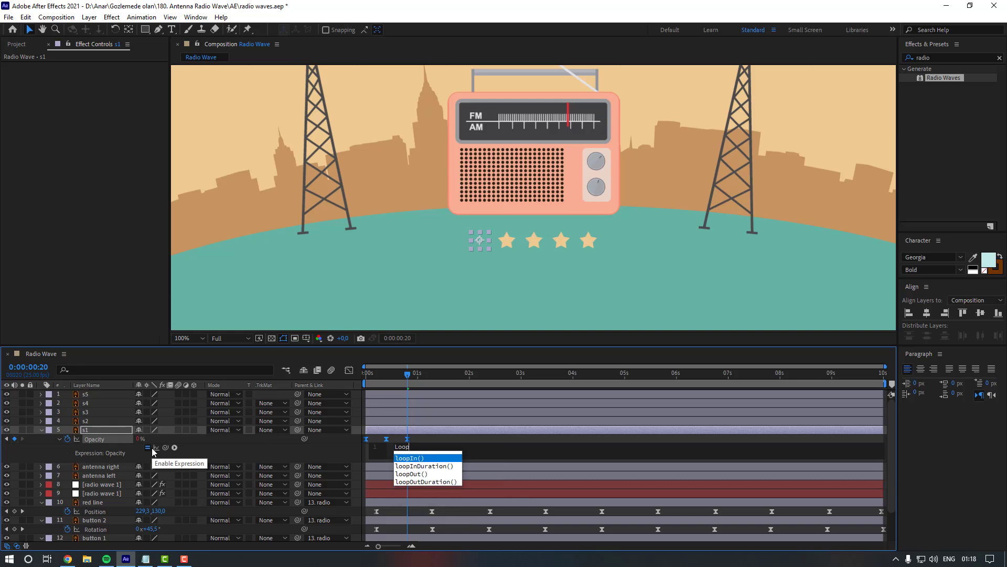
pyautogui.write('"pingpong"')
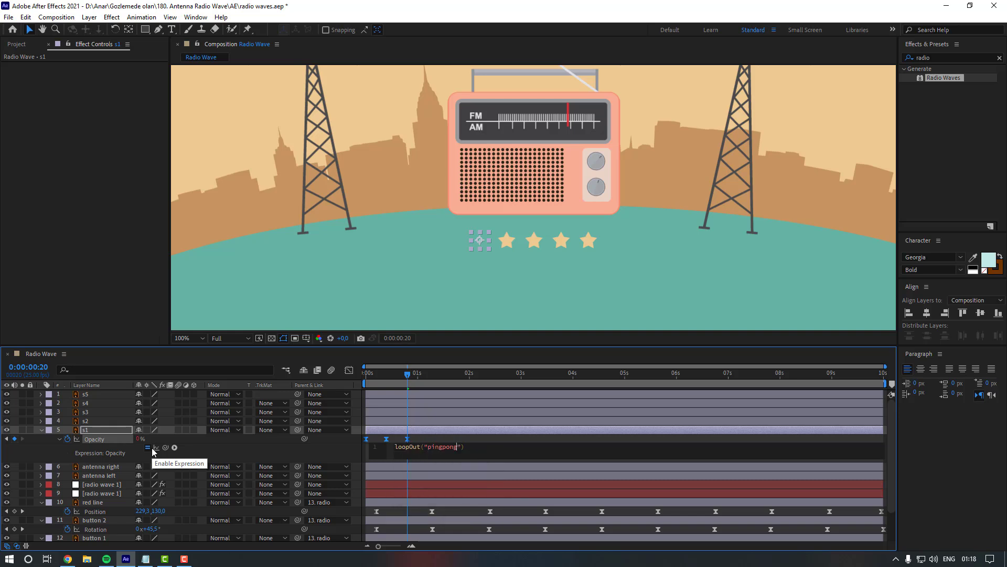
pyautogui.click(420, 436)
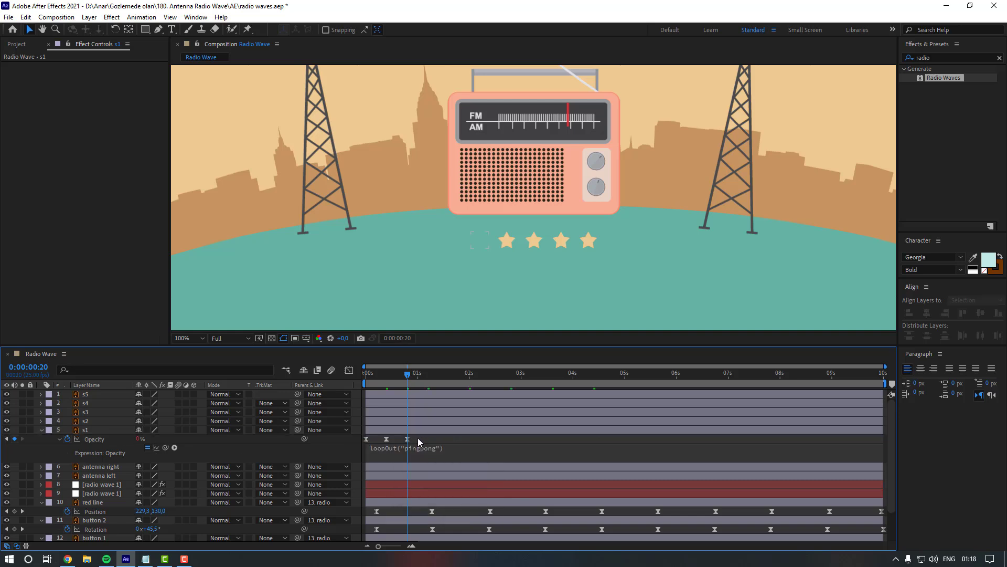
# Spread layer s1's Opacity keyframes farther apart and paste a copy of them on layer s2 starting at 0:00:00:07.
pyautogui.click(385, 374)
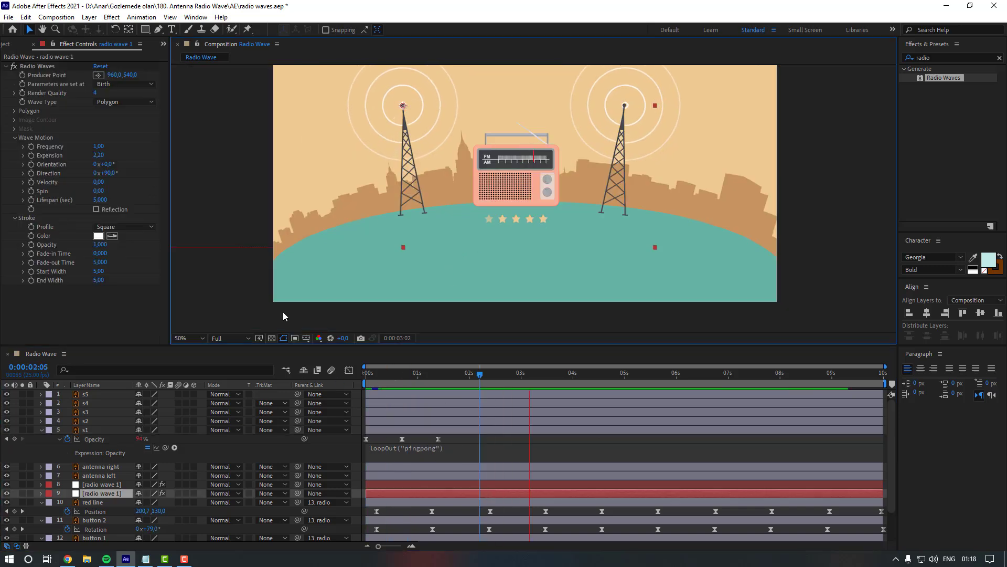
pyautogui.click(452, 437)
pyautogui.click(379, 378)
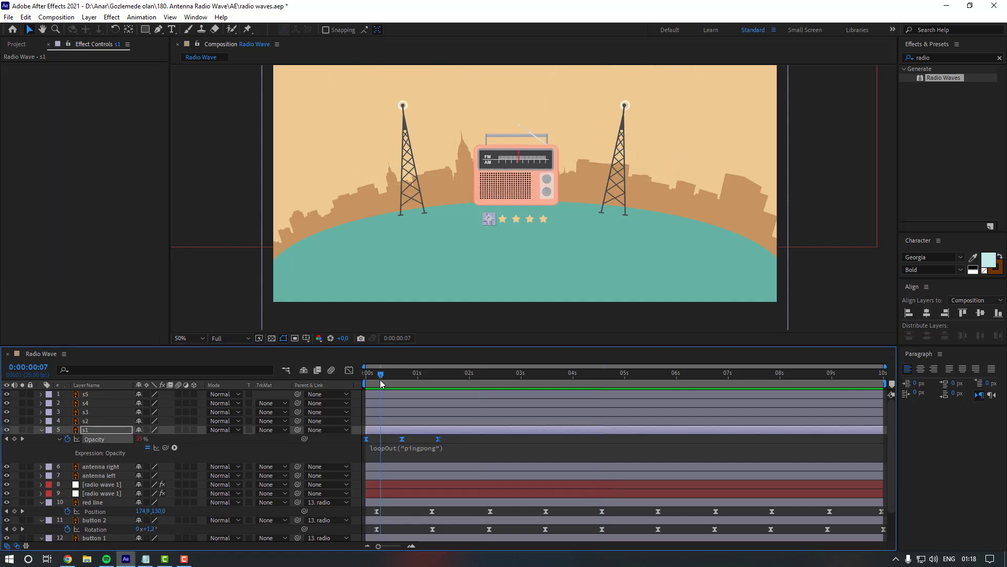
pyautogui.click(380, 422)
pyautogui.hotkey('ctrl', 'v')
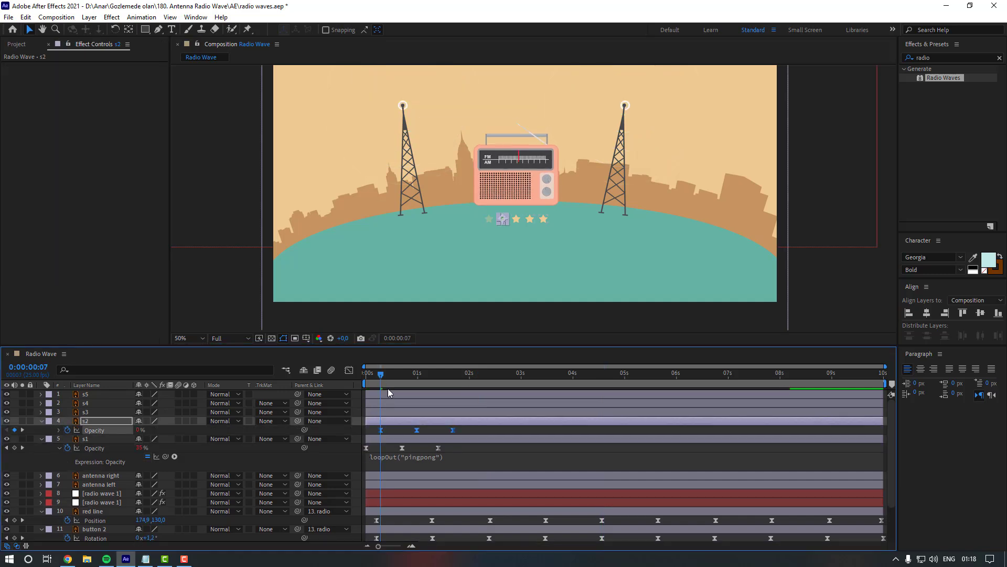
# Paste the copied looping Opacity keyframes on layer s3 starting at 0:00:00:15.
pyautogui.press('space')
pyautogui.click(397, 411)
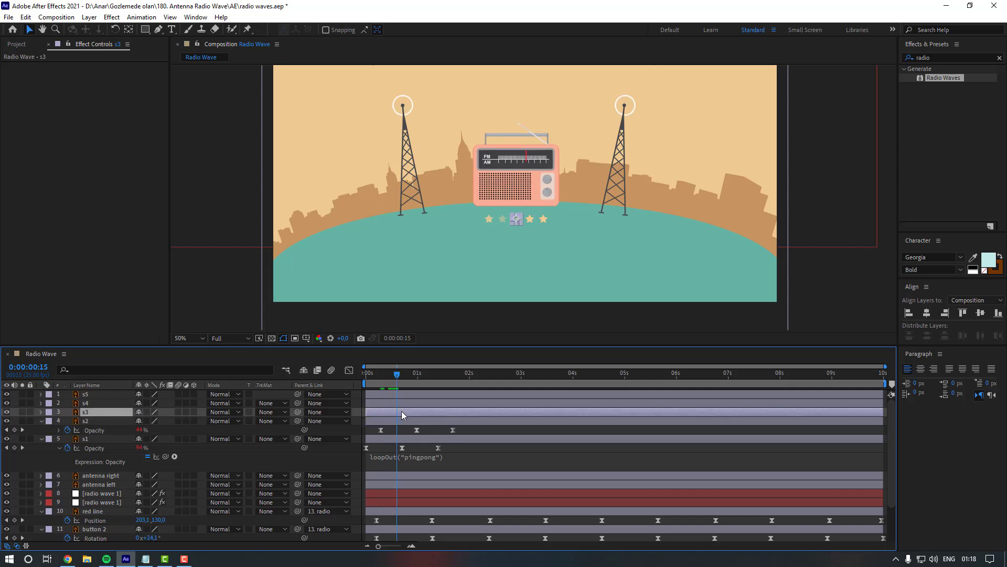
pyautogui.hotkey('ctrl', 'v')
# Paste the copied looping Opacity keyframes on layer s4 starting just before the one-second mark.
pyautogui.moveTo(398, 380); pyautogui.dragTo(431, 391)
pyautogui.click(418, 403)
pyautogui.hotkey('ctrl', 'v')
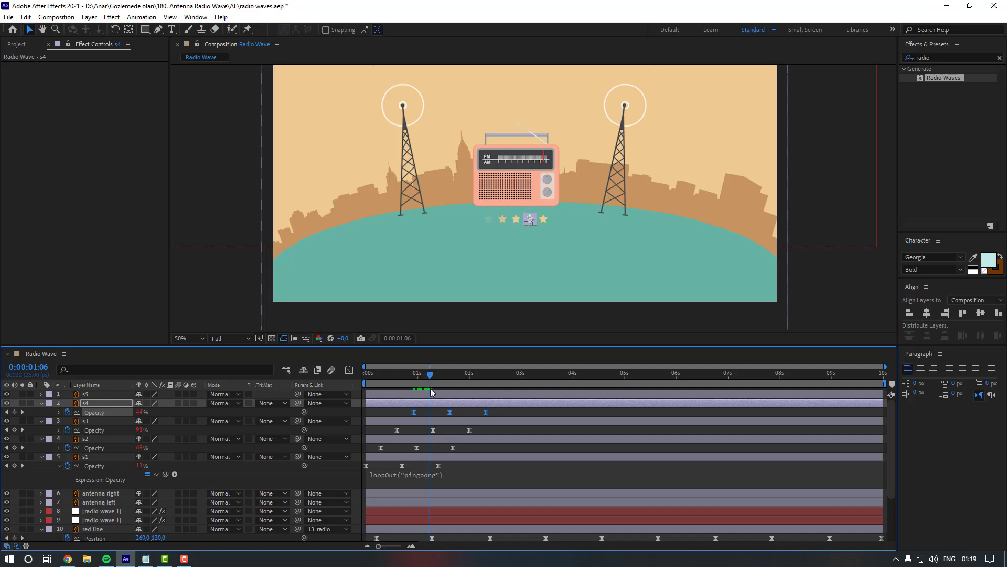
# Paste the copied looping Opacity keyframes on layer s5 starting at 0:00:01:06 and preview the blinking stars.
pyautogui.click(432, 393)
pyautogui.hotkey('ctrl', 'v')
pyautogui.press('space')
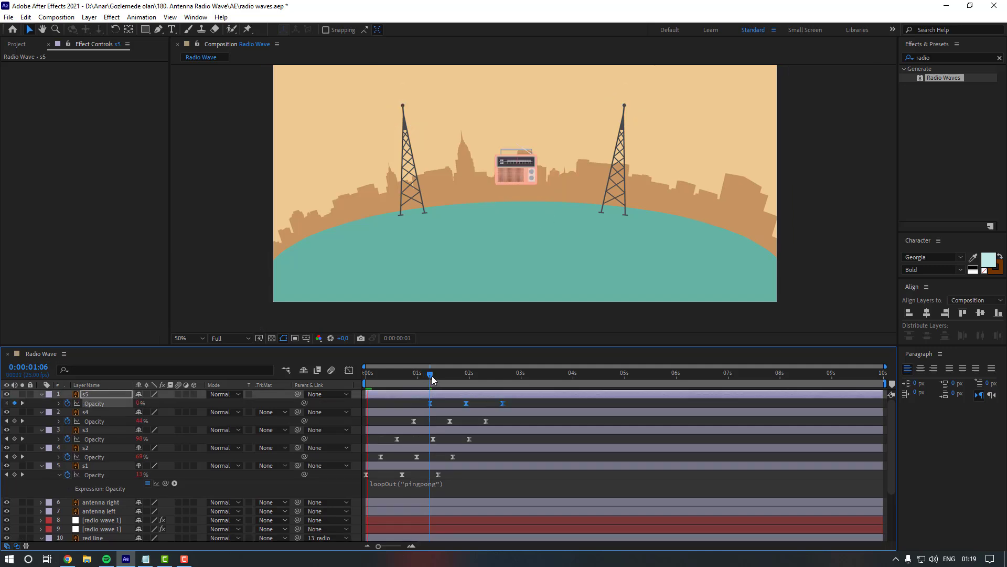